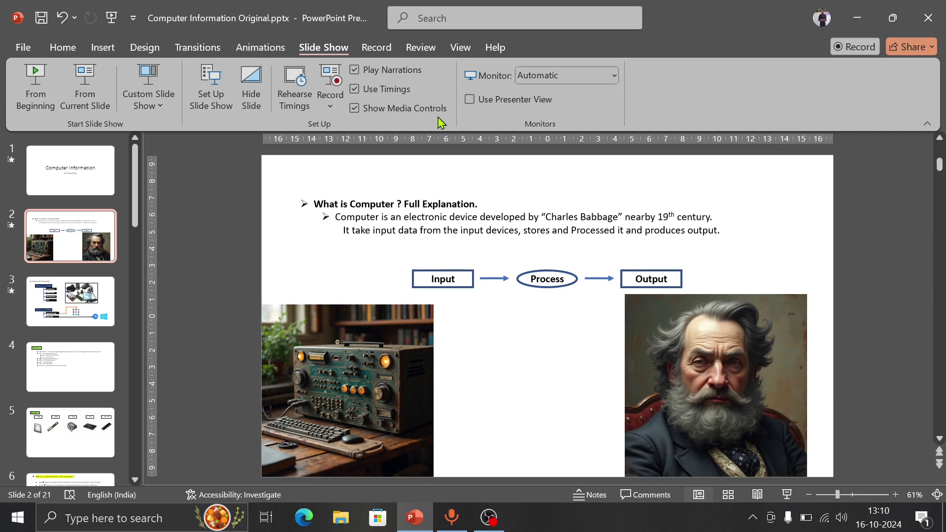
- From the Computer Information title slide, start rehearsing slide timings in full screen
click(111, 156)
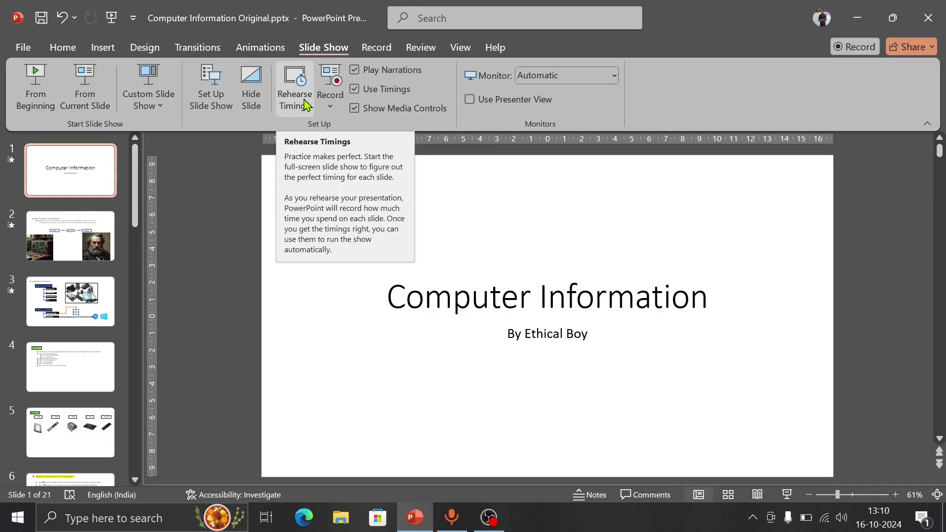
click(305, 104)
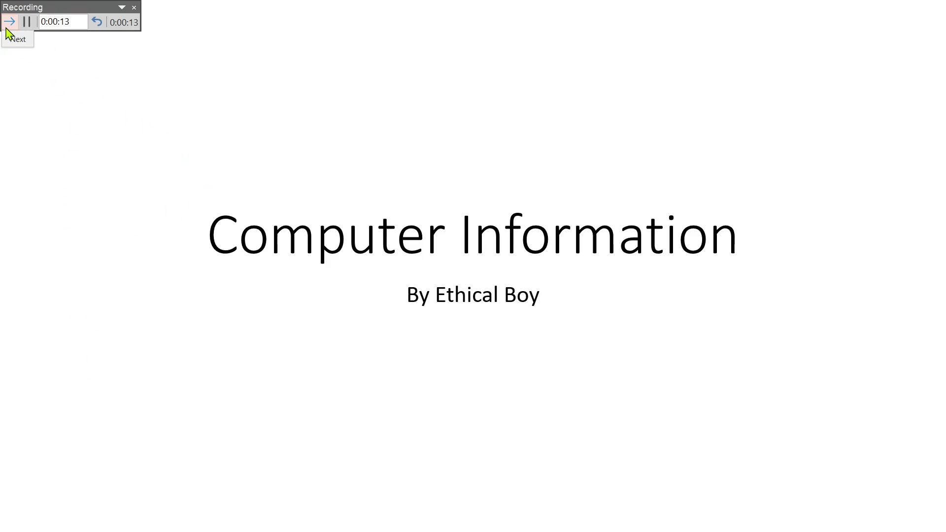
- Advance the rehearsal through slide 2 and the Components of Computer slide to the blank end
click(140, 172)
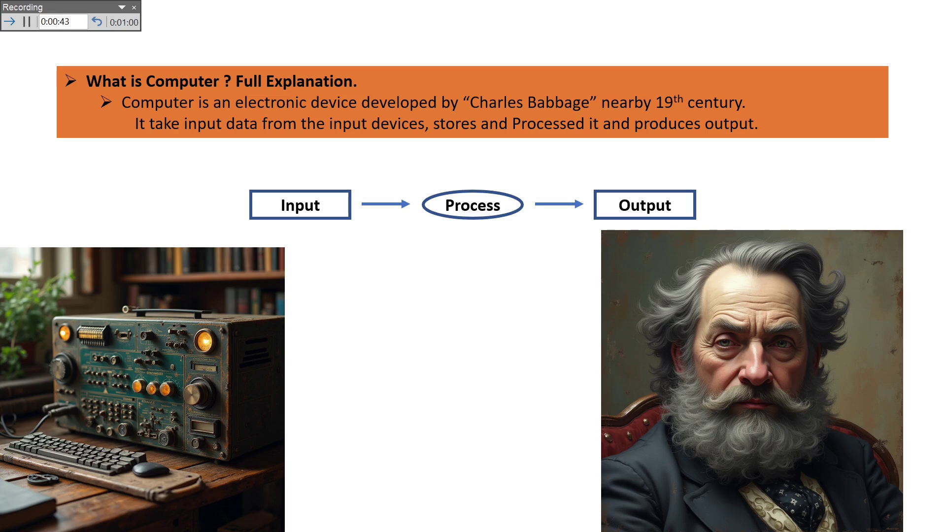
key(Right)
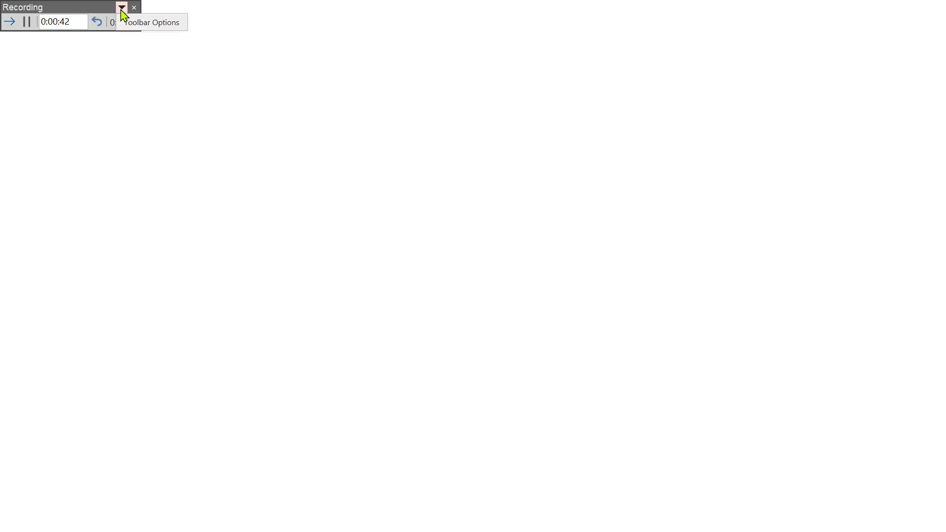
- End the rehearsal and keep the new slide timings totalling 1:45
click(134, 8)
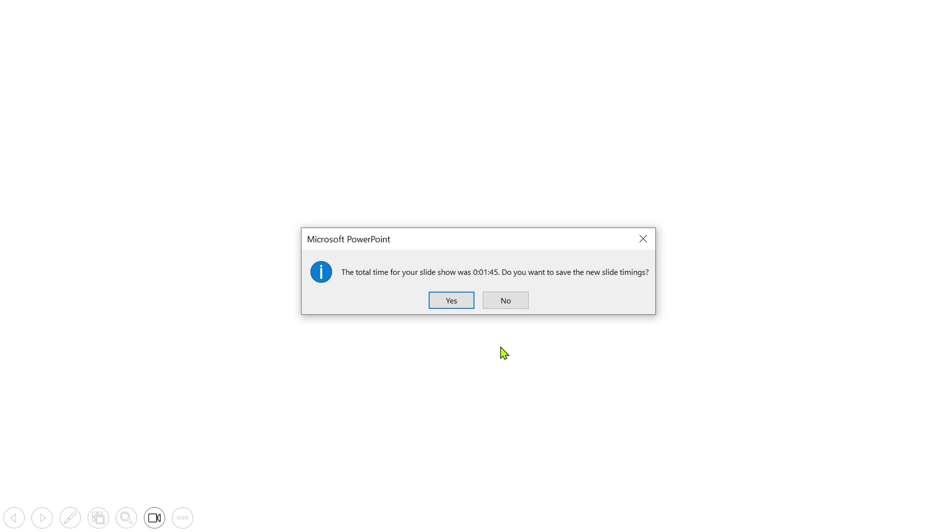
click(452, 304)
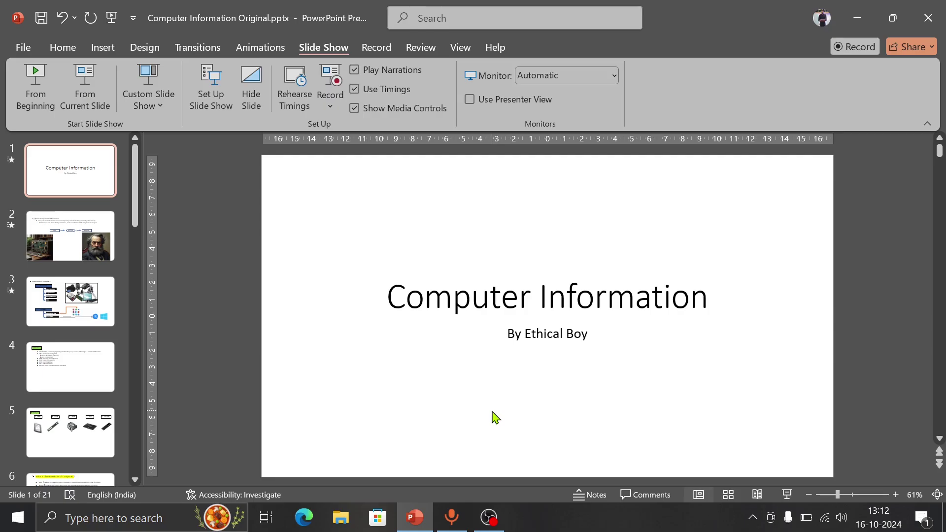
- Open the slide show recording window from the beginning of the presentation
click(331, 107)
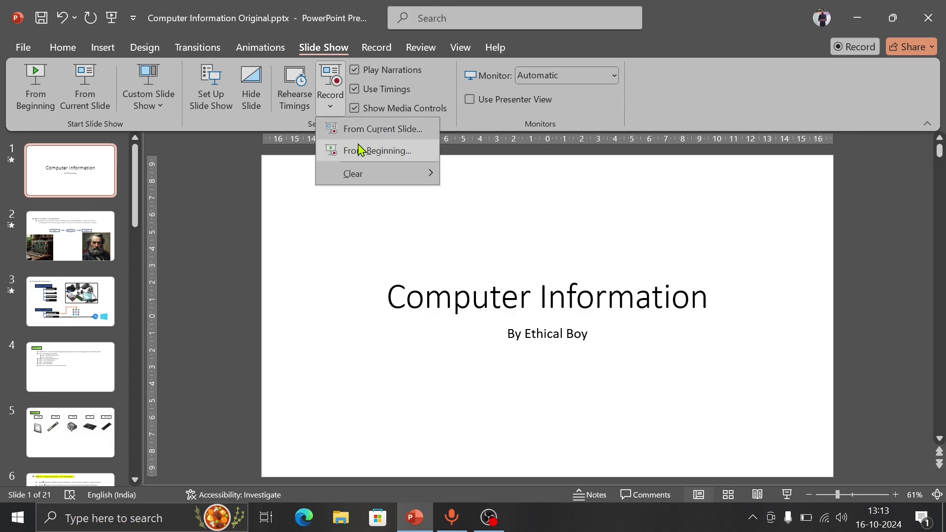
click(384, 153)
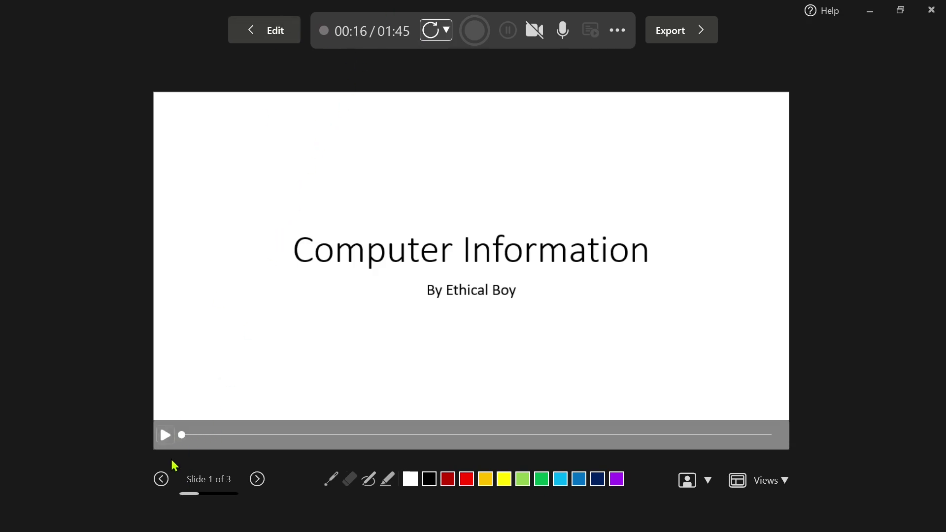
- Play slide 2's timed preview, then move back and forth between the title and third slides
click(258, 480)
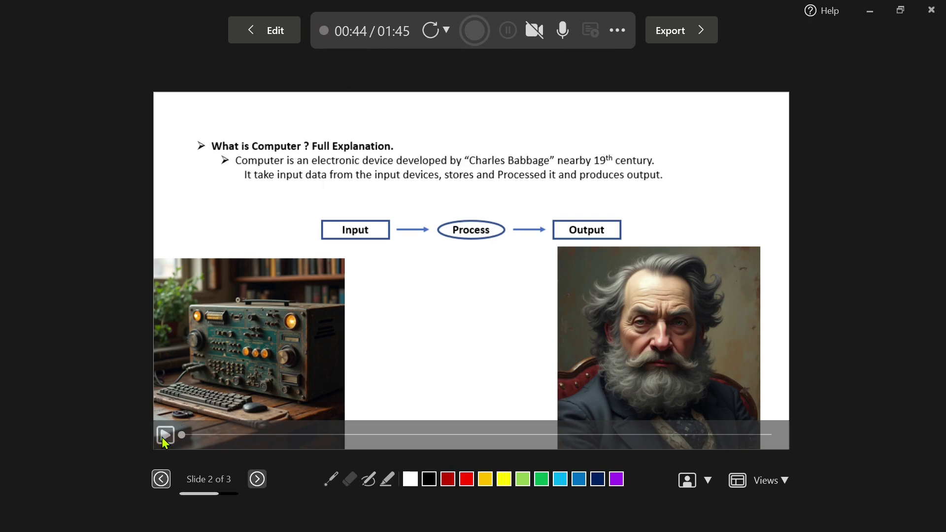
click(164, 438)
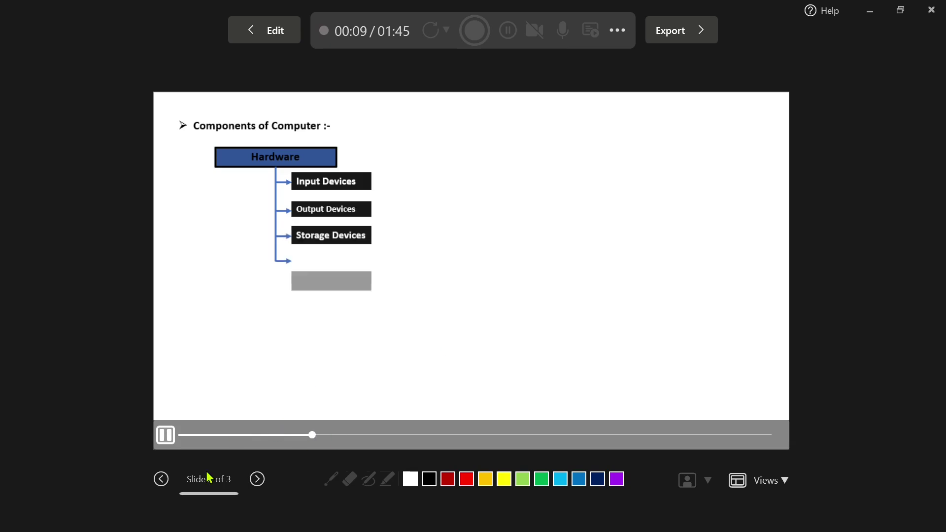
double_click(161, 480)
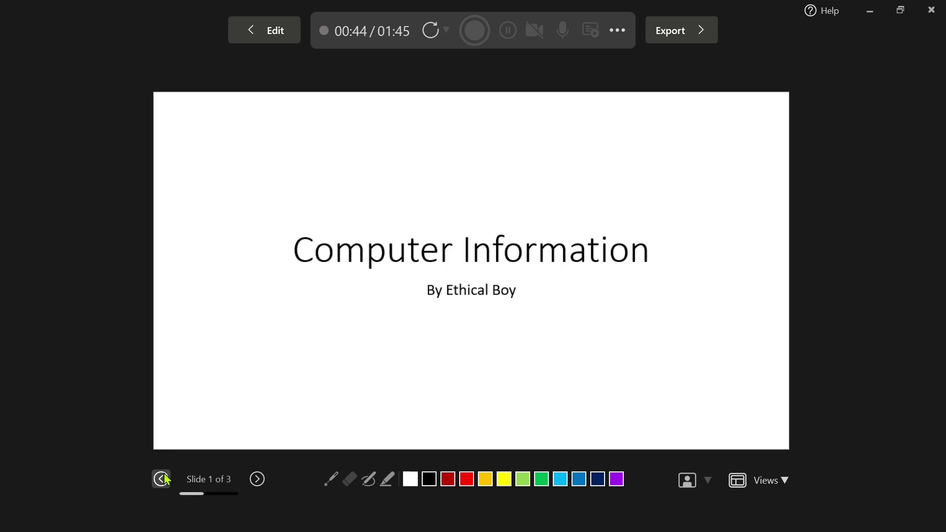
click(162, 479)
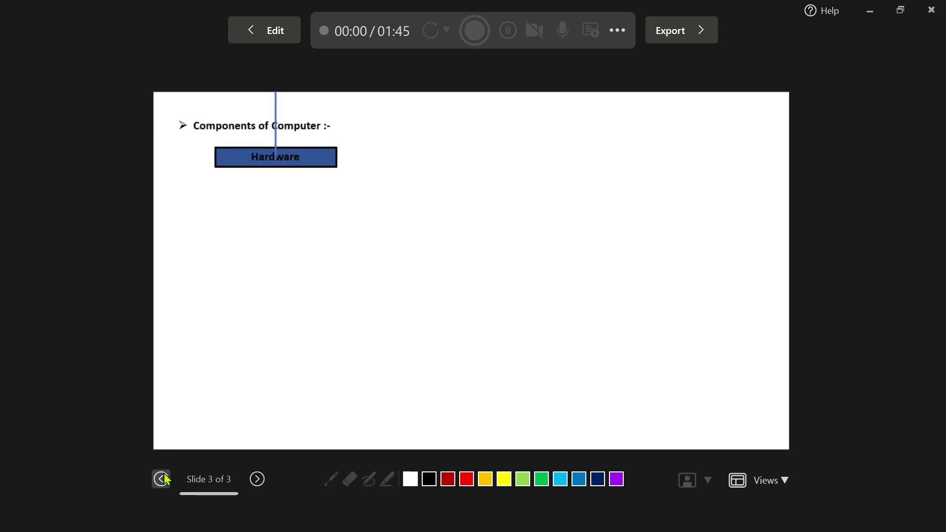
click(163, 480)
click(163, 479)
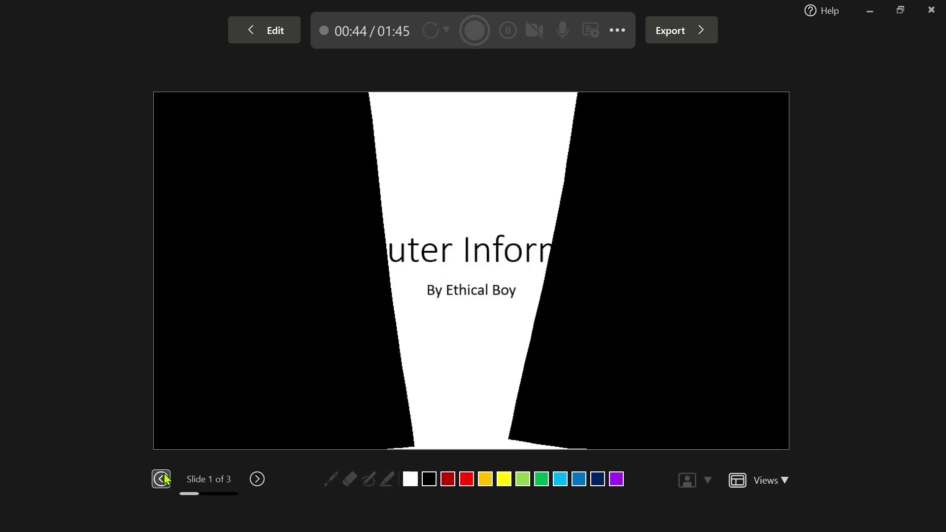
click(257, 479)
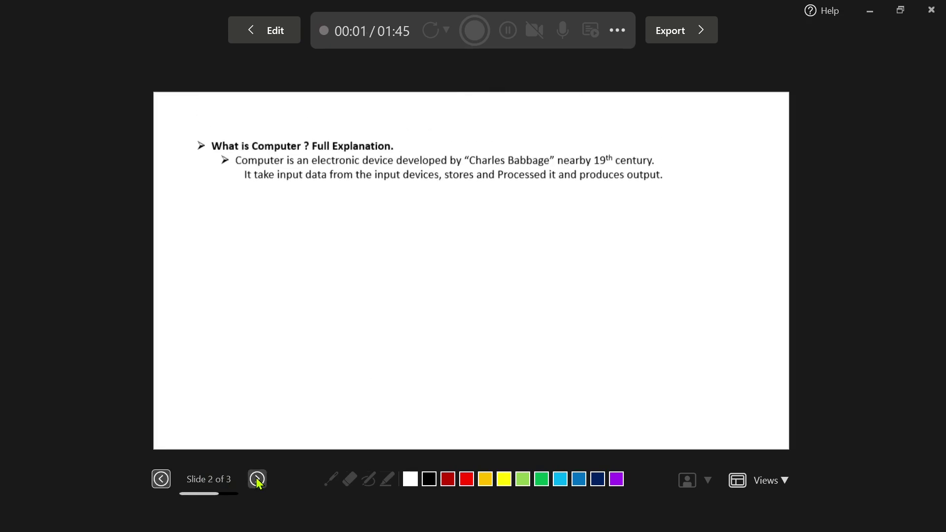
click(257, 479)
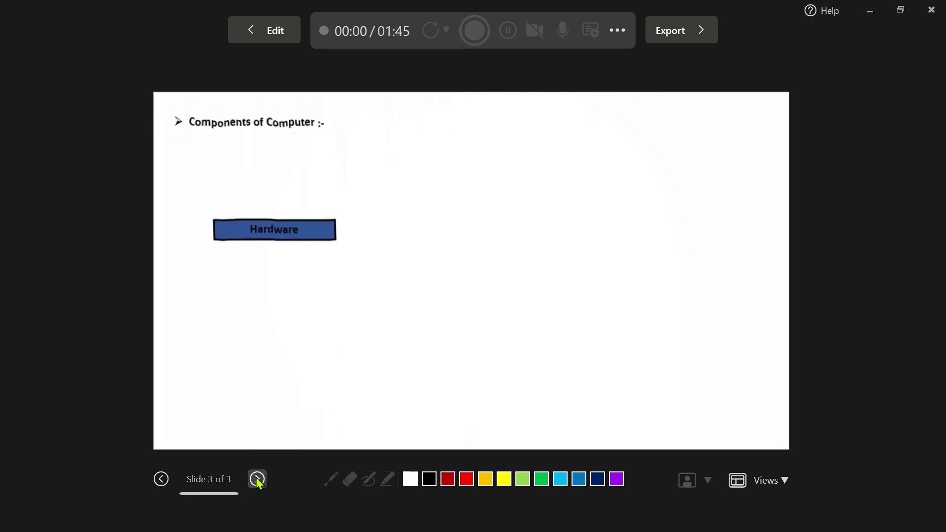
- Settle on the Components of Computer slide and check the microphone and camera options menu
click(161, 480)
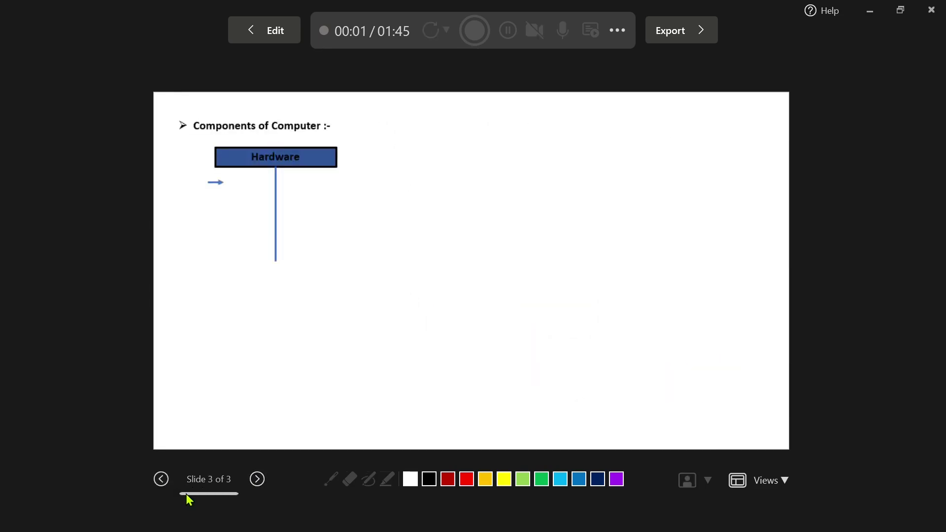
click(167, 486)
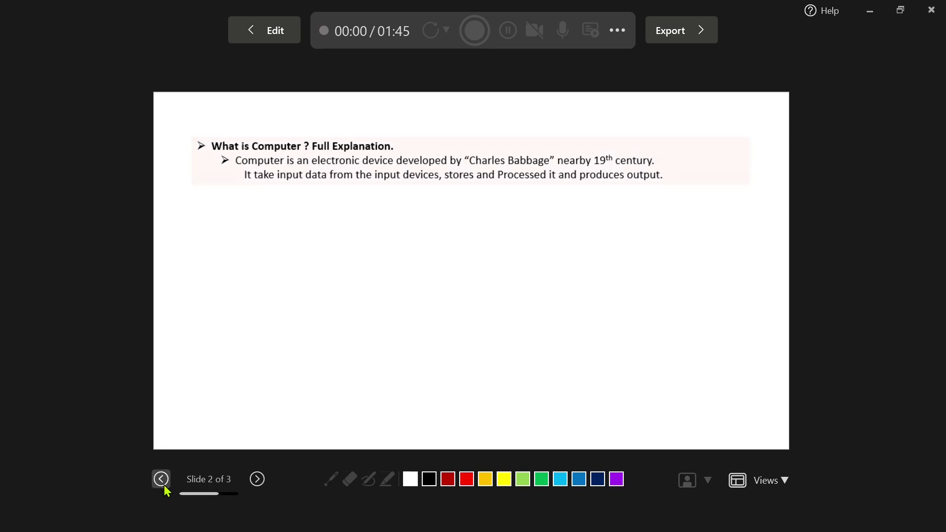
click(165, 486)
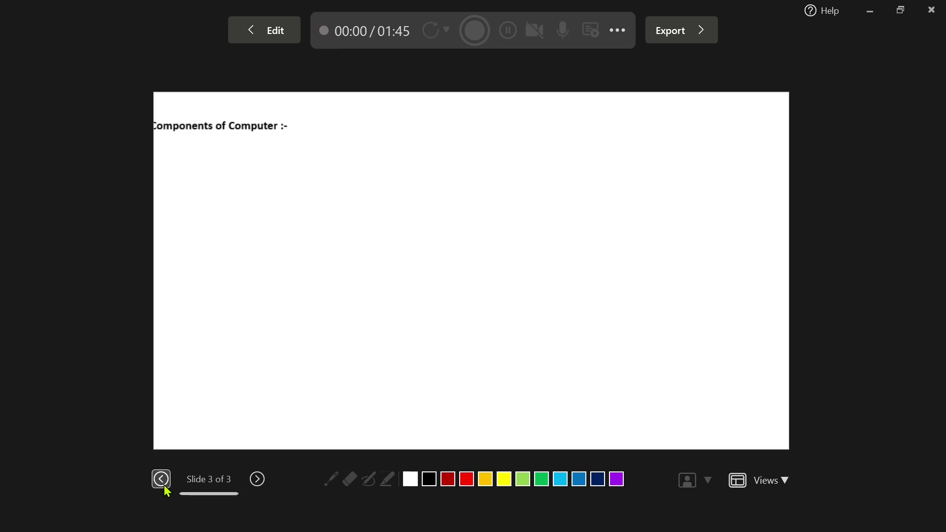
click(257, 479)
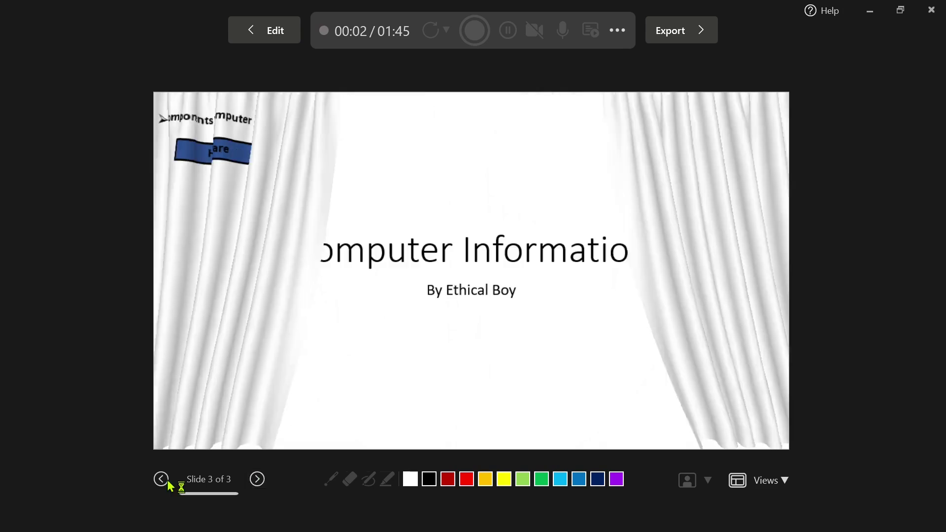
click(160, 482)
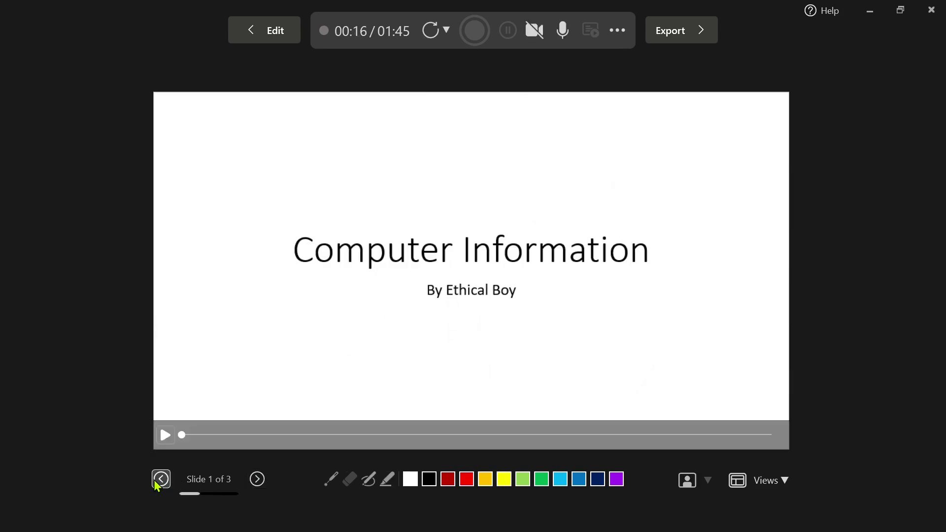
click(156, 483)
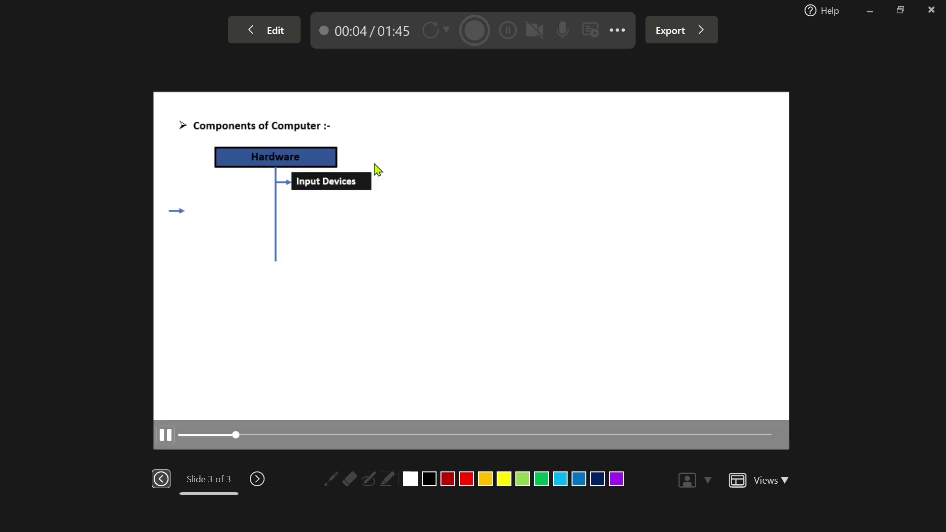
click(618, 31)
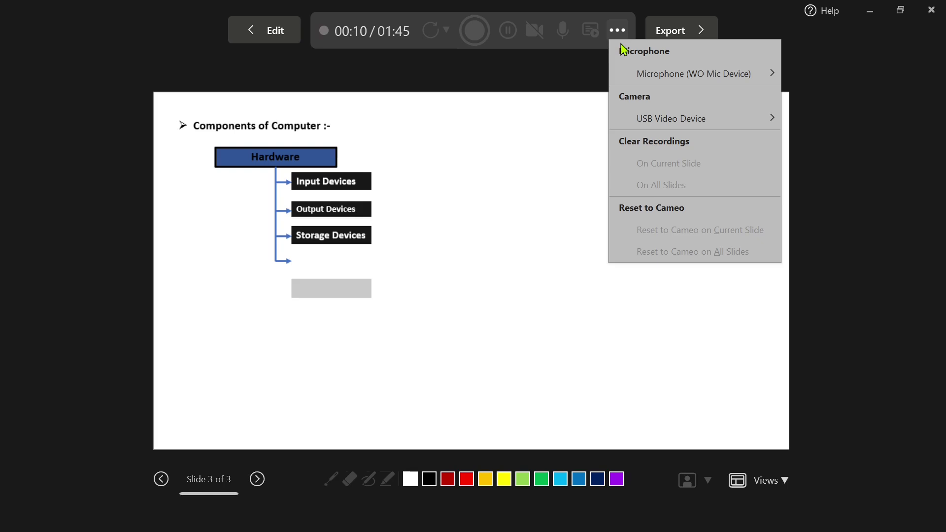
click(679, 37)
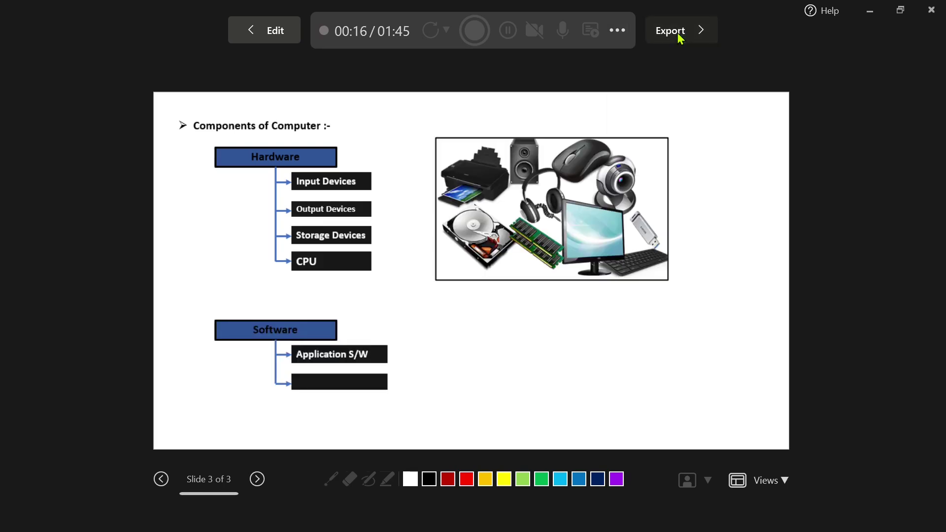
click(678, 34)
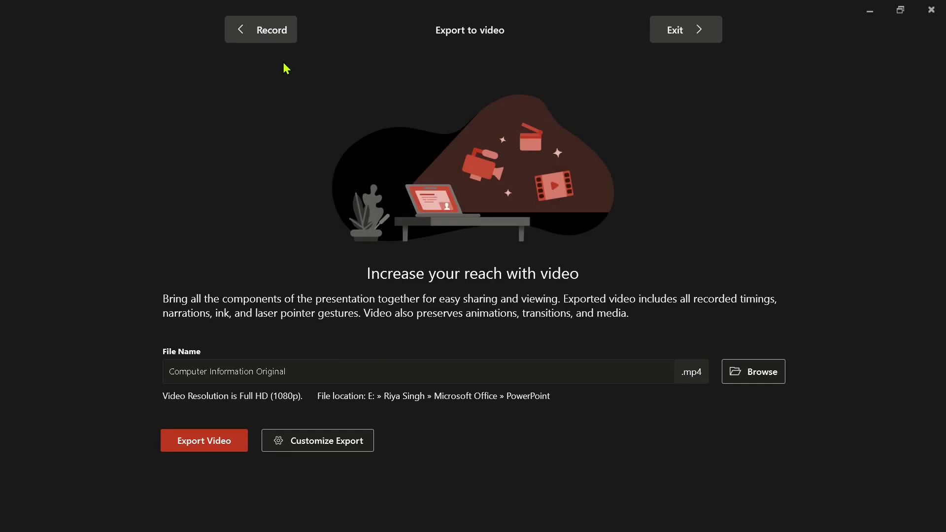
click(266, 30)
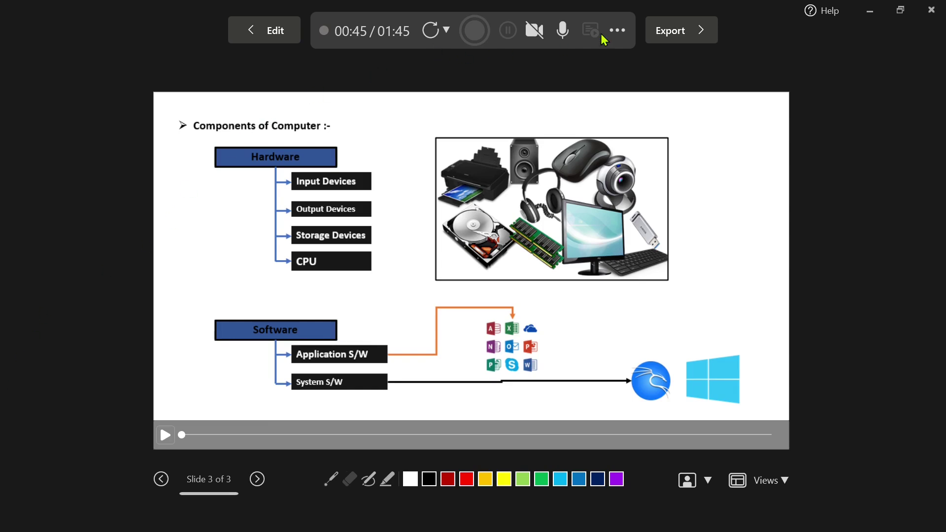
- Retake the recording on all slides with the camera on, starting from the title slide
click(433, 37)
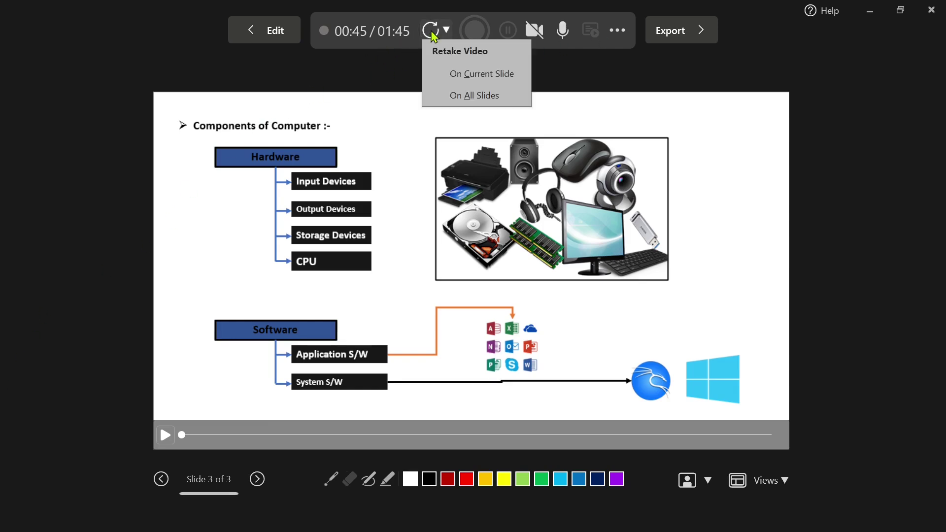
click(475, 96)
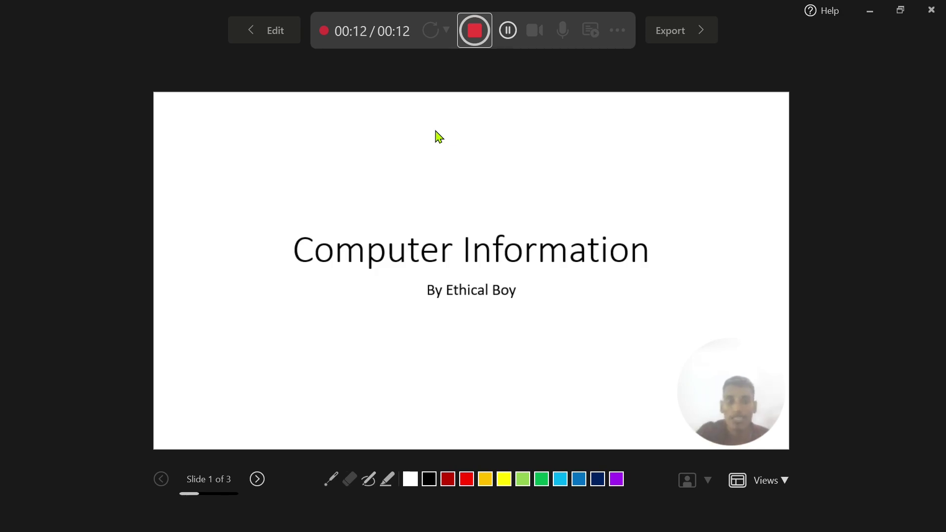
- Record narration over the What is Computer slide, then advance to Components of Computer
click(257, 479)
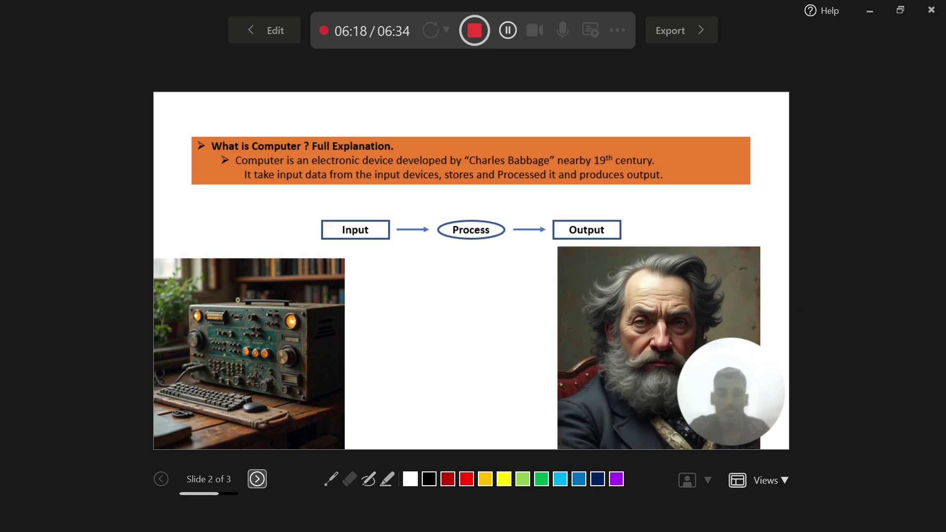
click(256, 478)
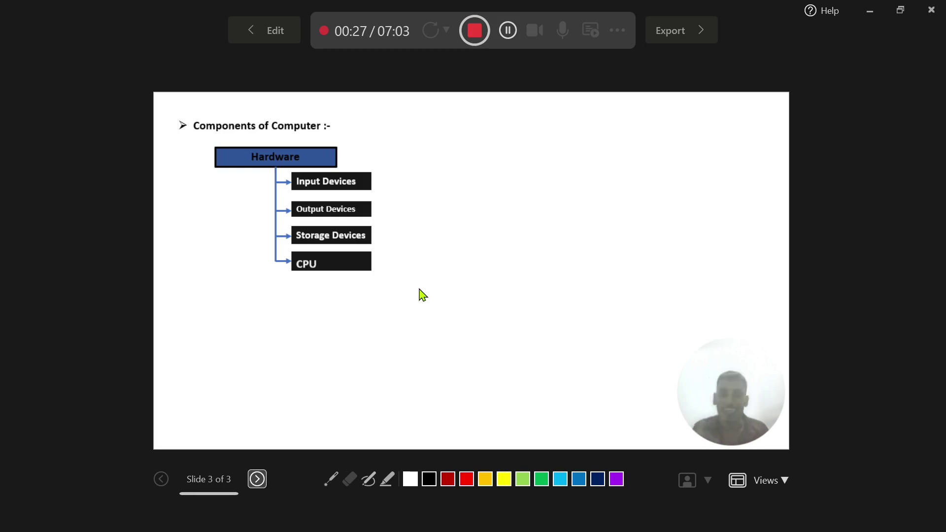
- Step through the Components of Computer animations until the blank end screen appears
key(Left)
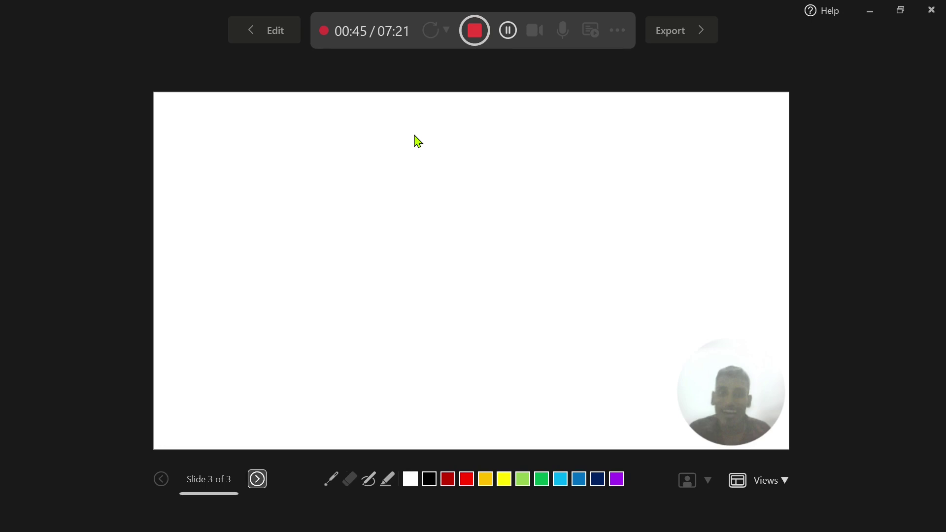
- Stop the recording at 07:35, return to the Computer Information title slide, and resume
click(483, 30)
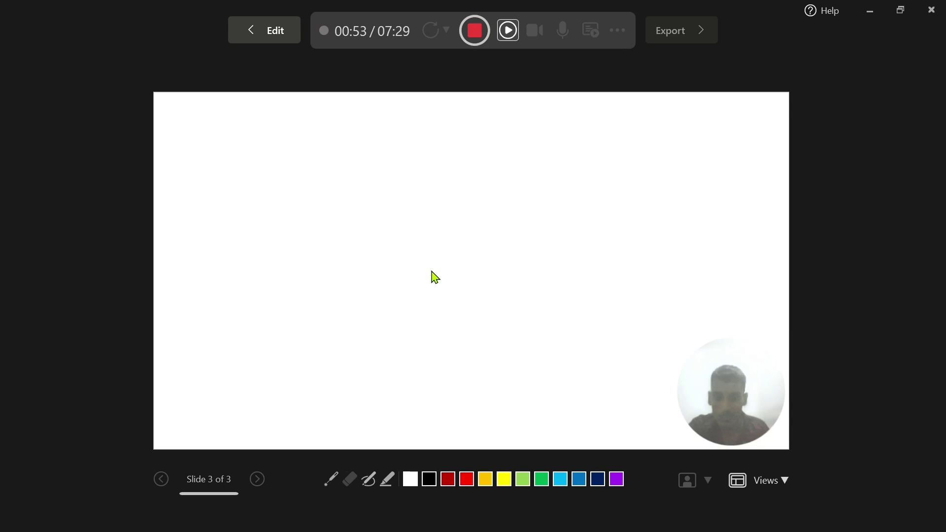
click(332, 480)
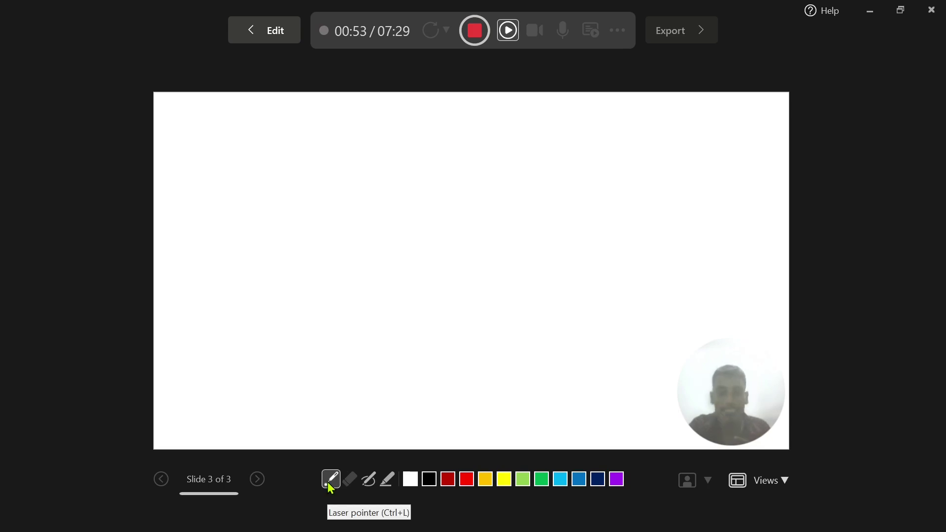
click(158, 479)
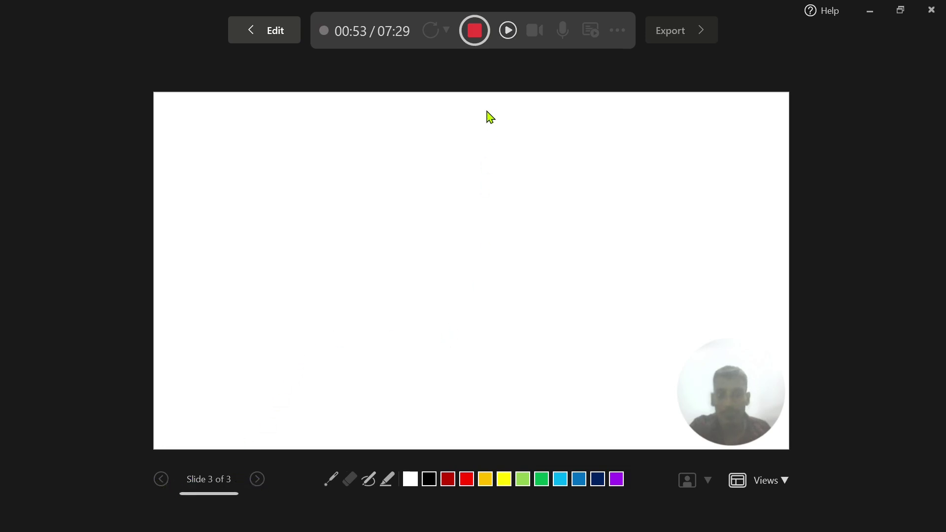
click(512, 36)
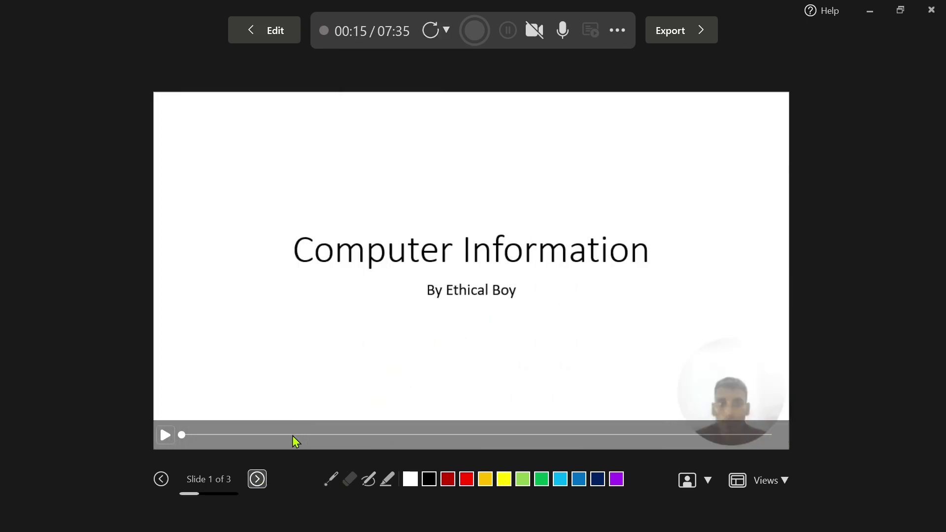
- Go to the What is Computer slide and try the laser pointer and dark red pen ink
key(Right)
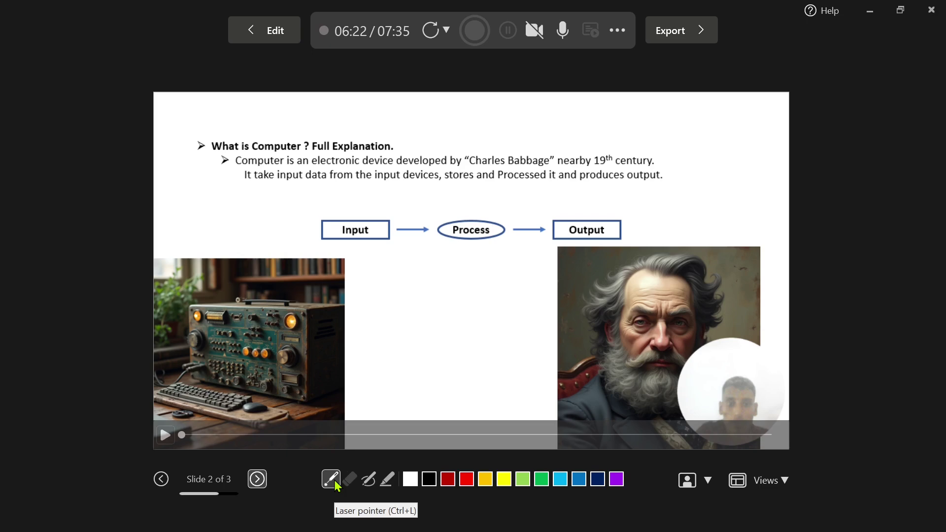
click(337, 485)
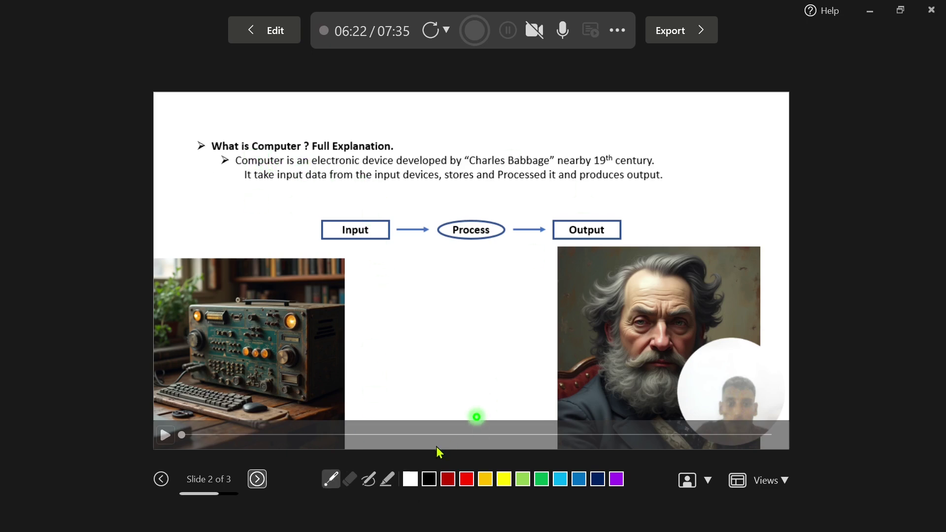
click(370, 480)
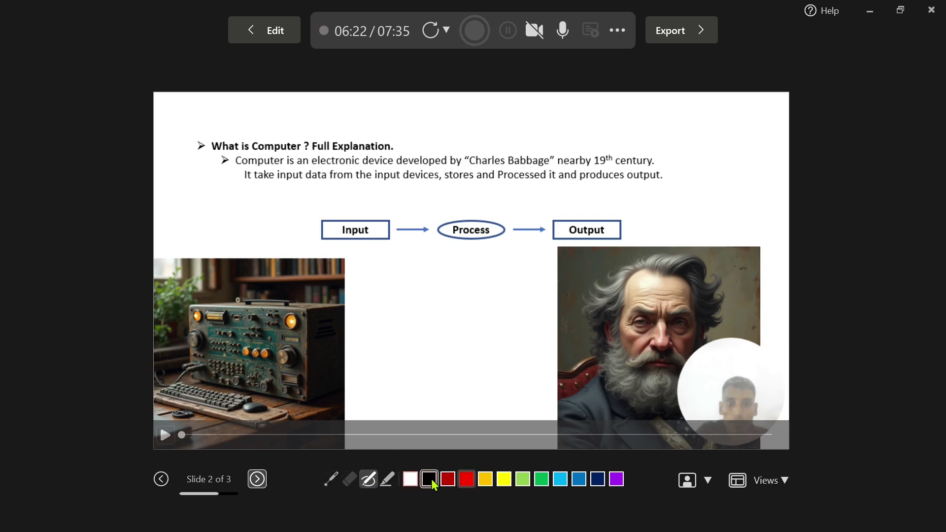
click(448, 479)
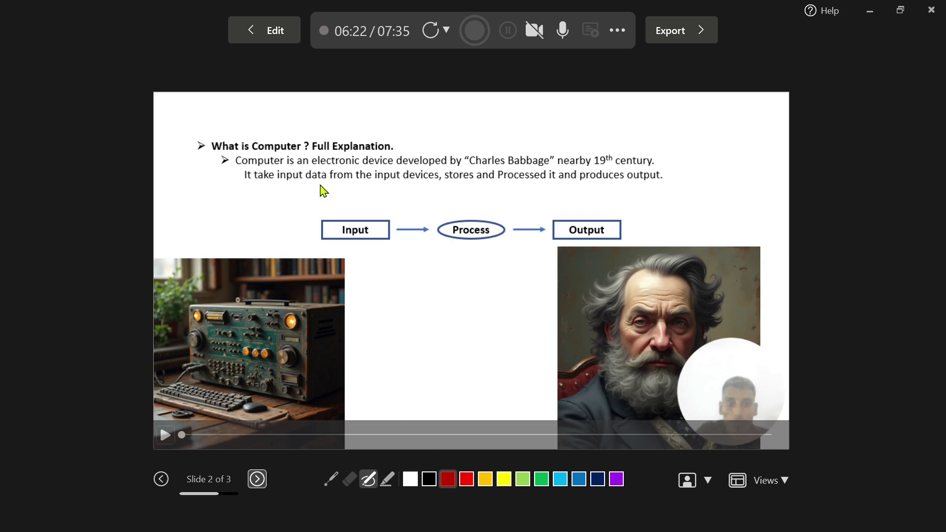
click(369, 482)
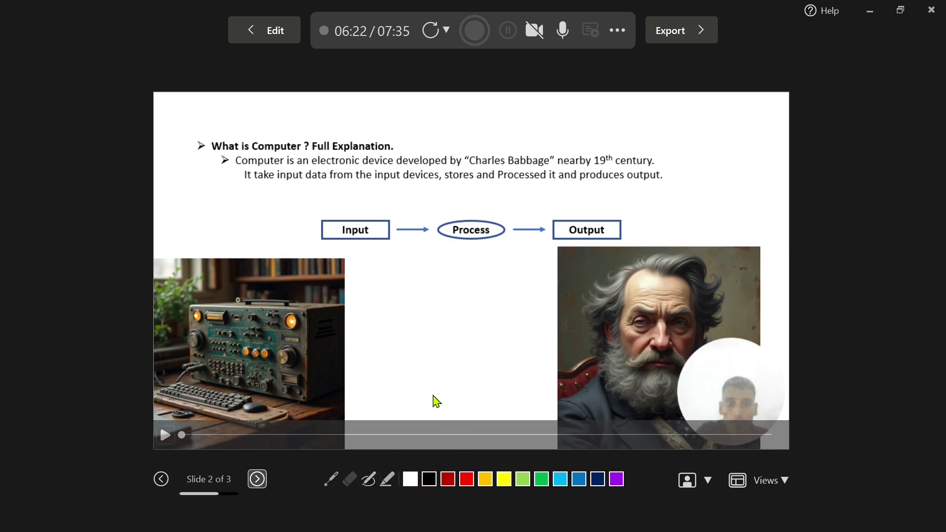
- Strike through 'input devices' in red ink, turn on the webcam, and circle Babbage
click(448, 479)
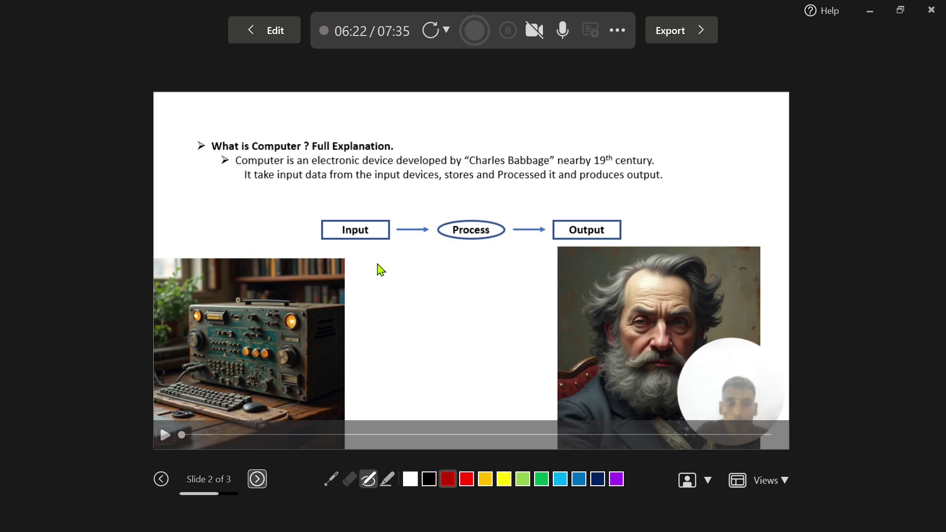
drag(370, 168, 427, 178)
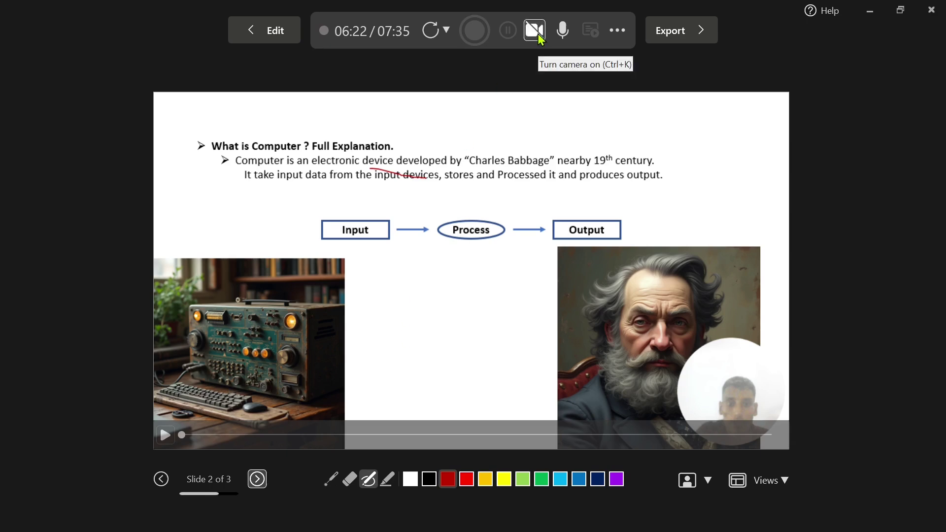
click(537, 32)
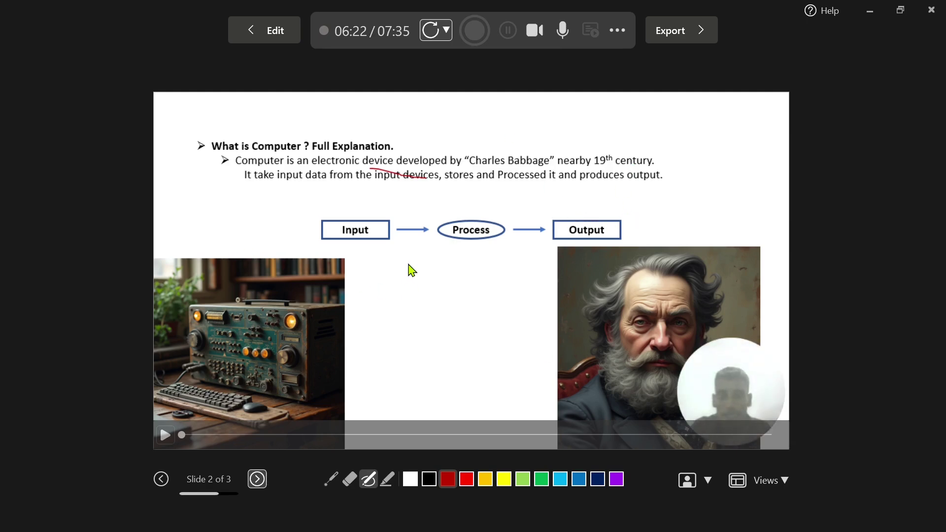
click(376, 480)
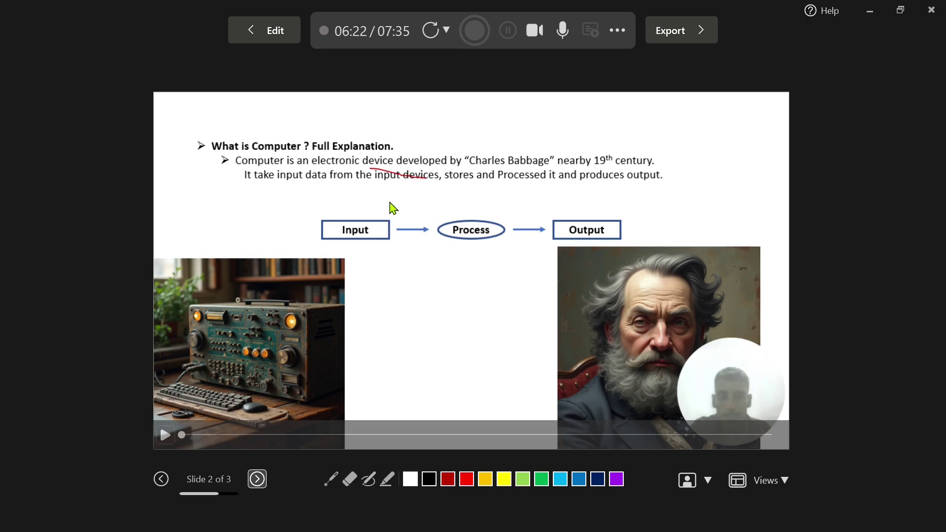
click(369, 479)
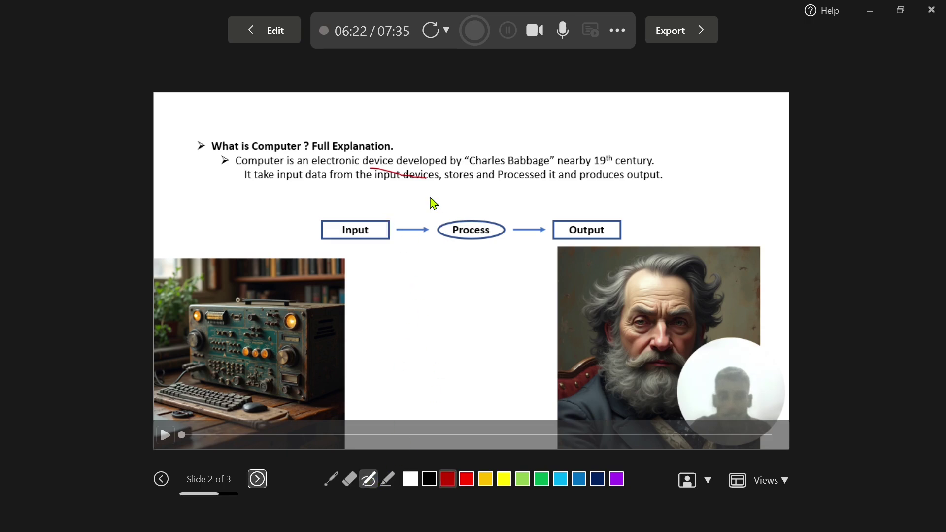
mouse_move(424, 177)
mouse_down()
mouse_move(529, 186)
mouse_move(560, 158)
mouse_move(528, 170)
mouse_move(556, 183)
mouse_move(563, 199)
mouse_up()
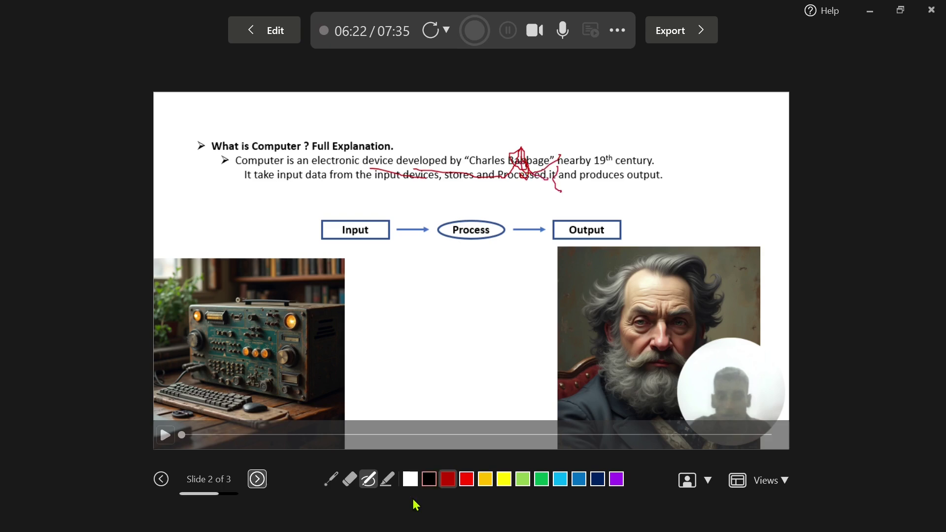
- Highlight 'data from the', 'Input' and 'Process' in yellow, then erase the Process highlight
click(390, 483)
drag(314, 176, 380, 183)
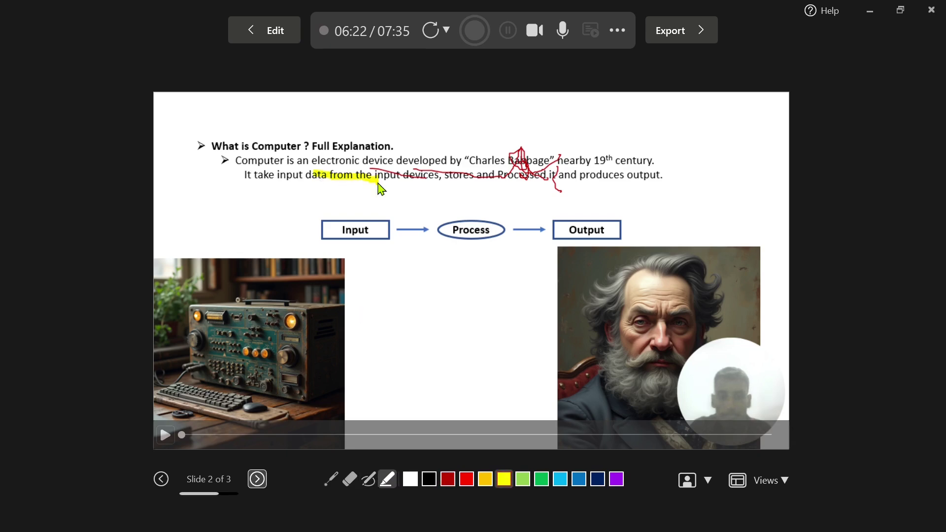
drag(337, 236, 376, 227)
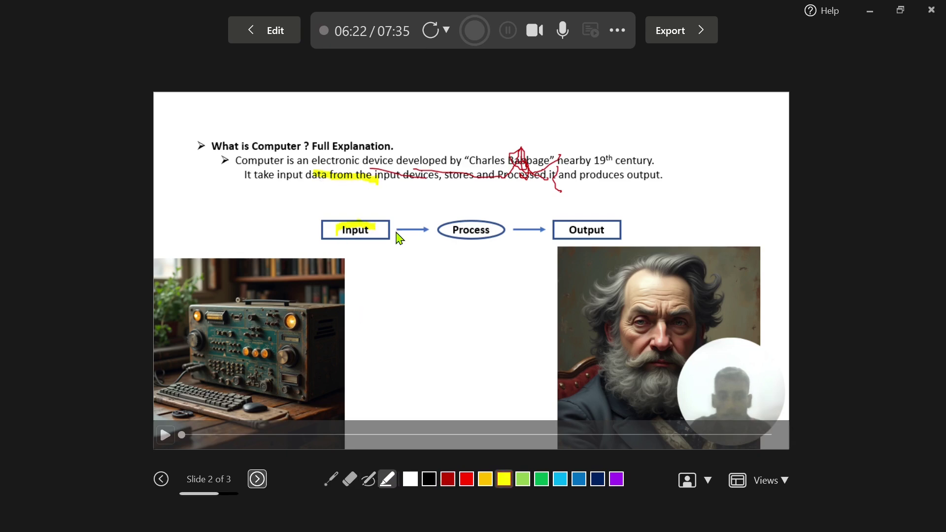
drag(451, 233, 493, 230)
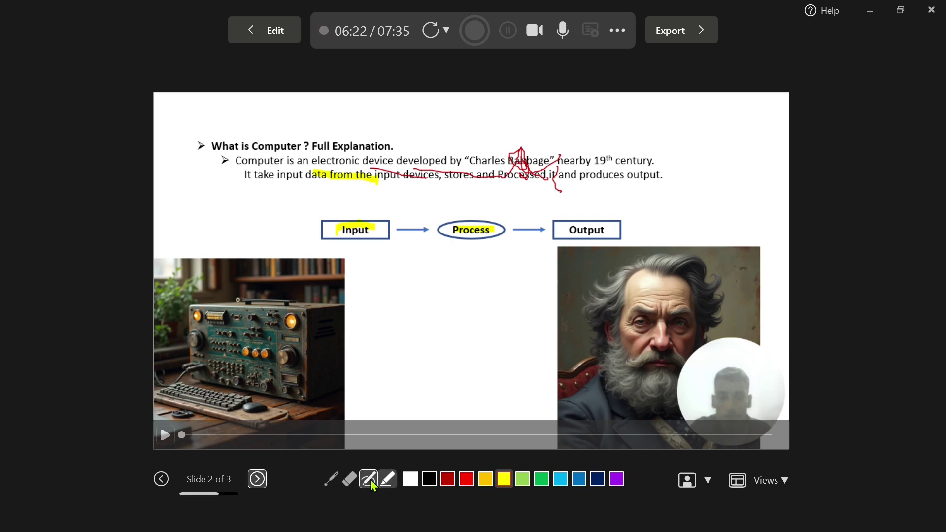
click(349, 479)
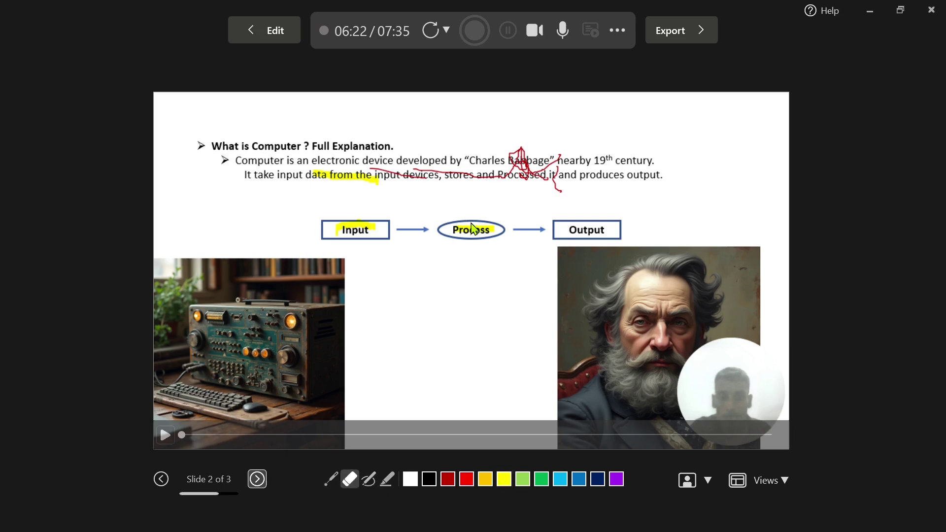
click(482, 234)
mouse_move(508, 227)
mouse_down()
mouse_move(322, 179)
mouse_move(542, 175)
mouse_up()
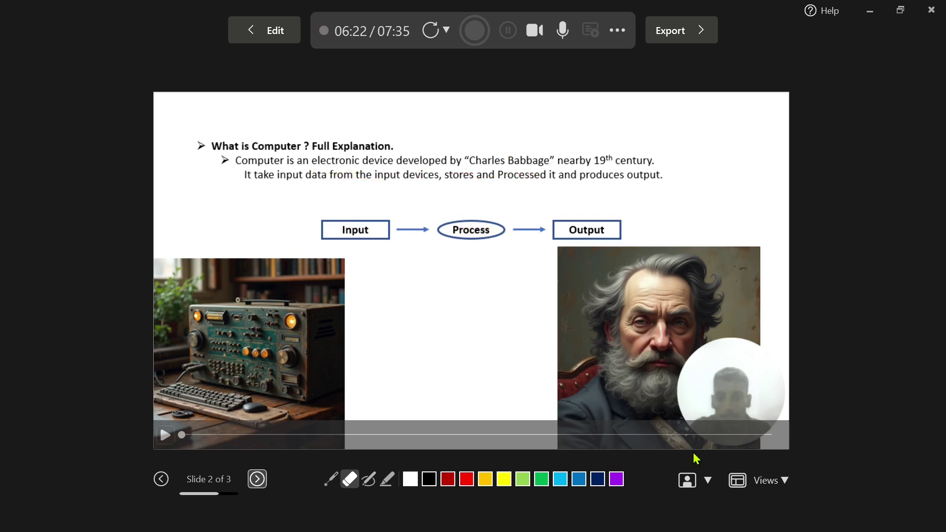
click(707, 485)
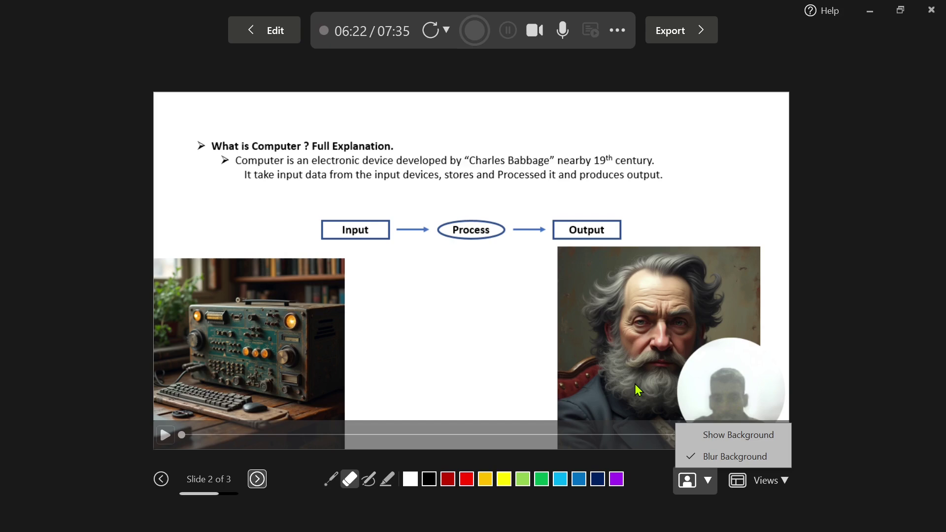
key(Escape)
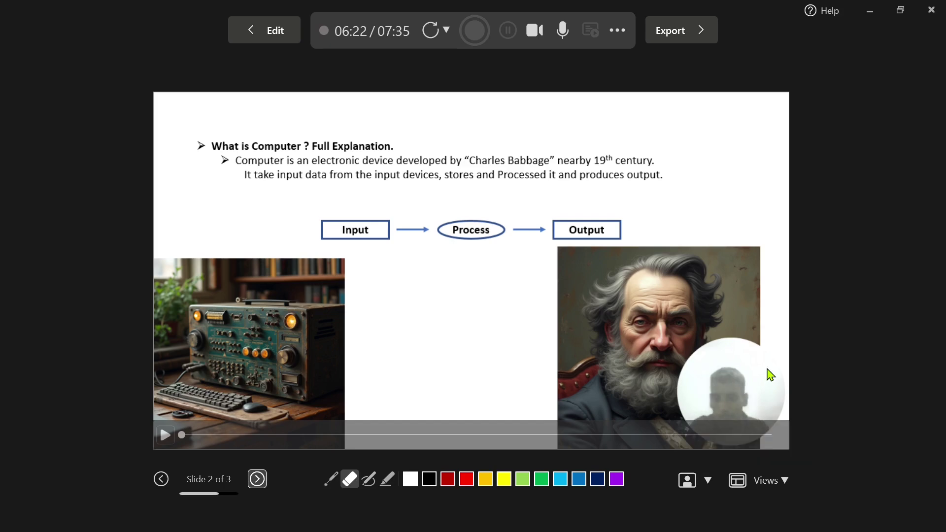
click(714, 474)
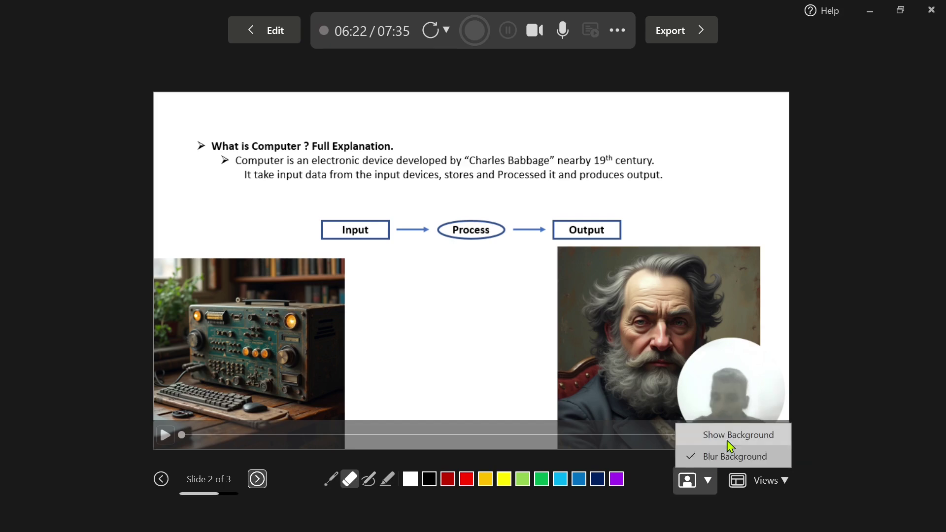
click(729, 439)
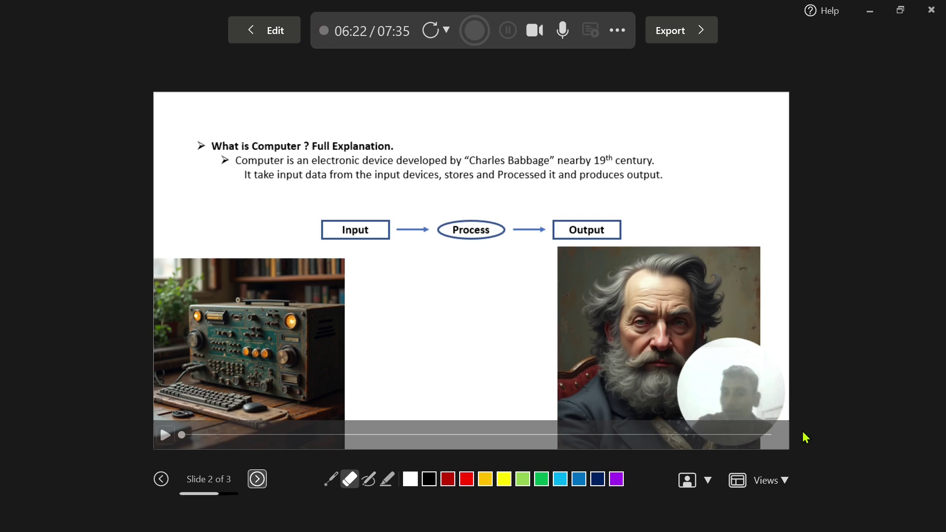
click(708, 481)
click(719, 456)
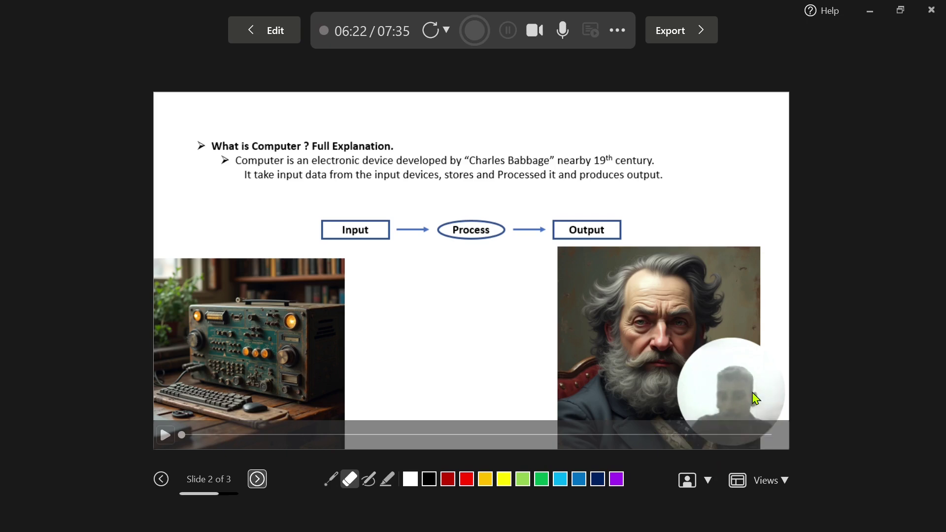
click(700, 480)
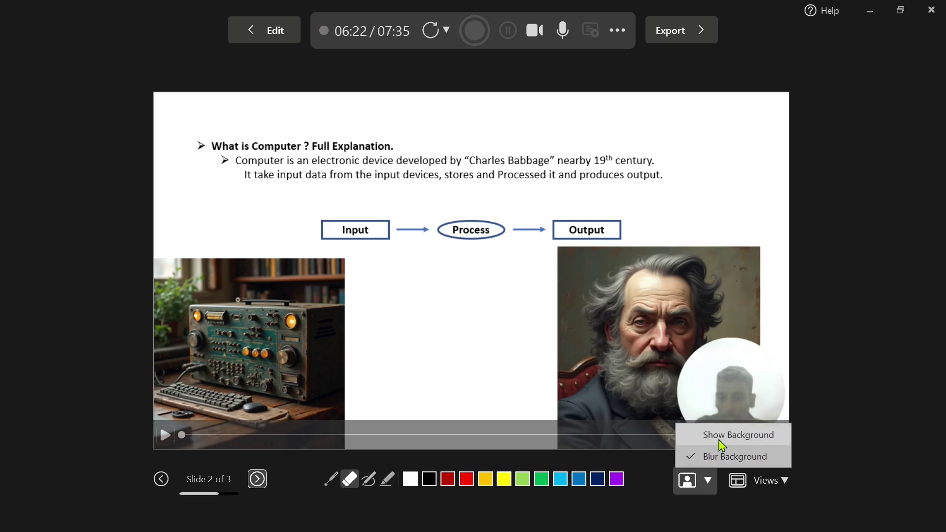
click(720, 436)
click(709, 481)
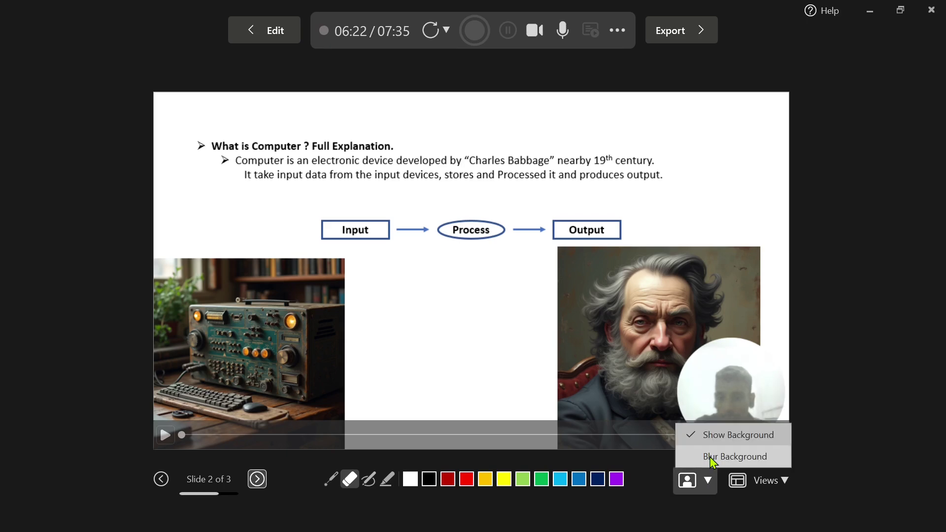
click(710, 457)
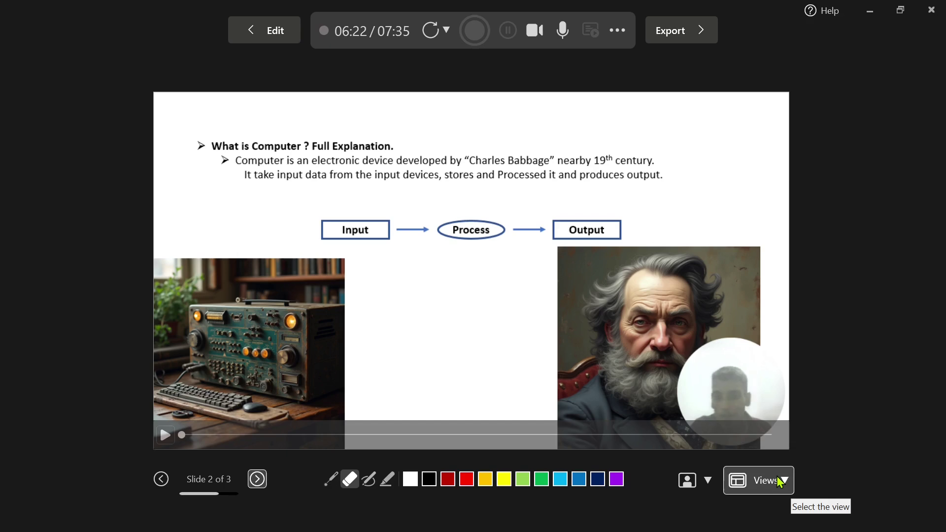
click(780, 483)
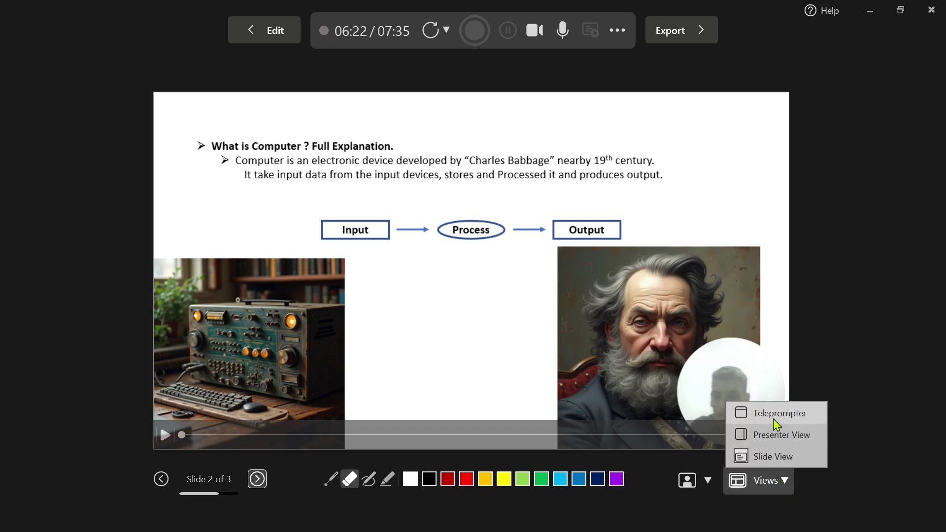
click(776, 418)
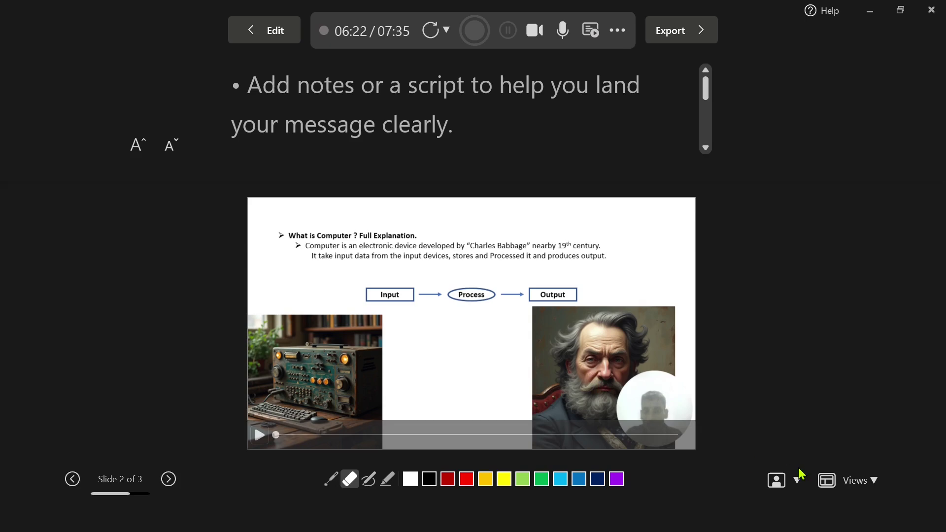
click(866, 482)
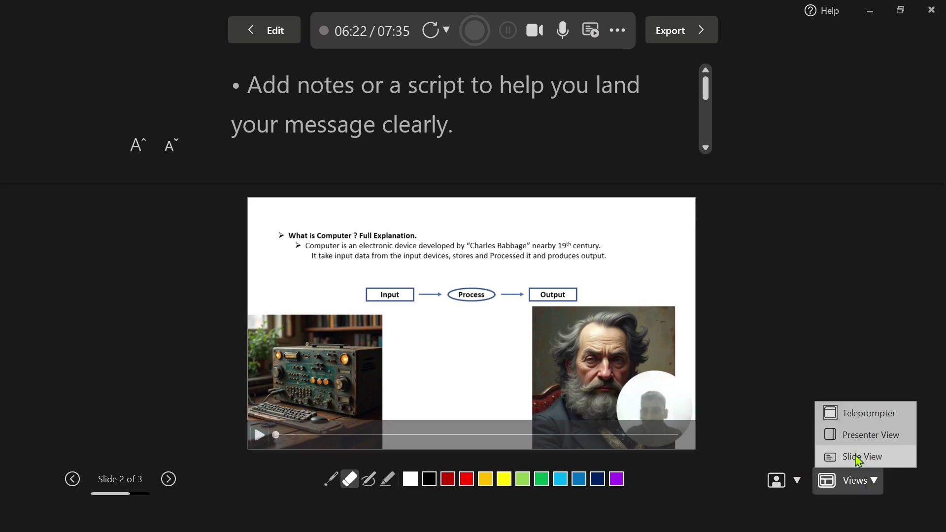
click(859, 459)
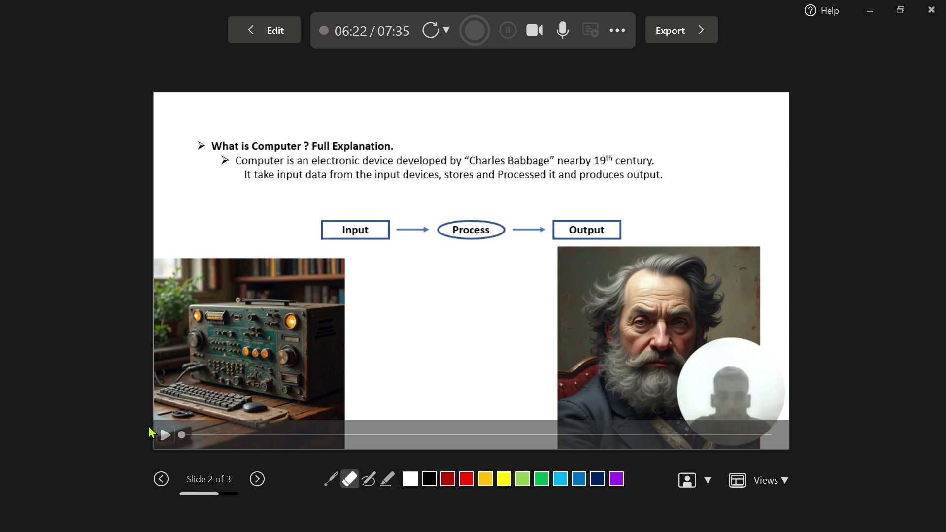
- Play back the slide's recording, then bring up the Export to video page
click(167, 436)
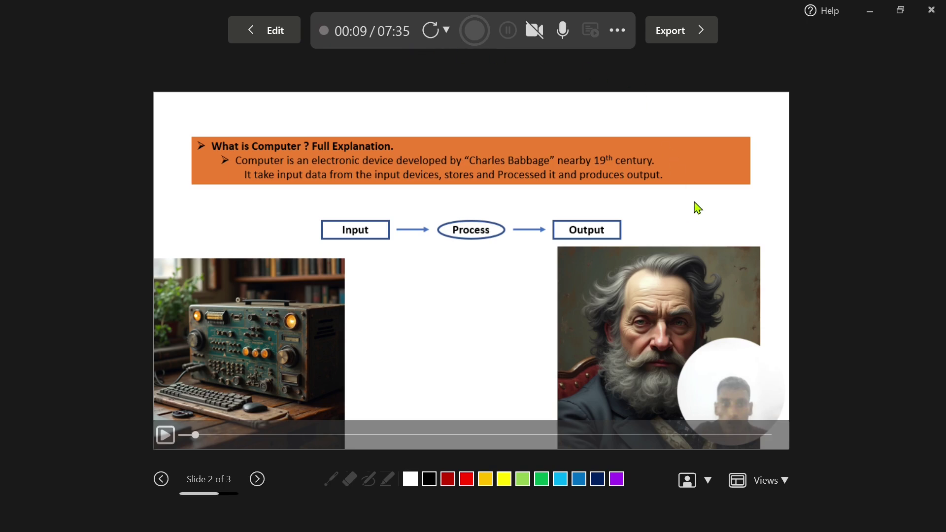
click(689, 42)
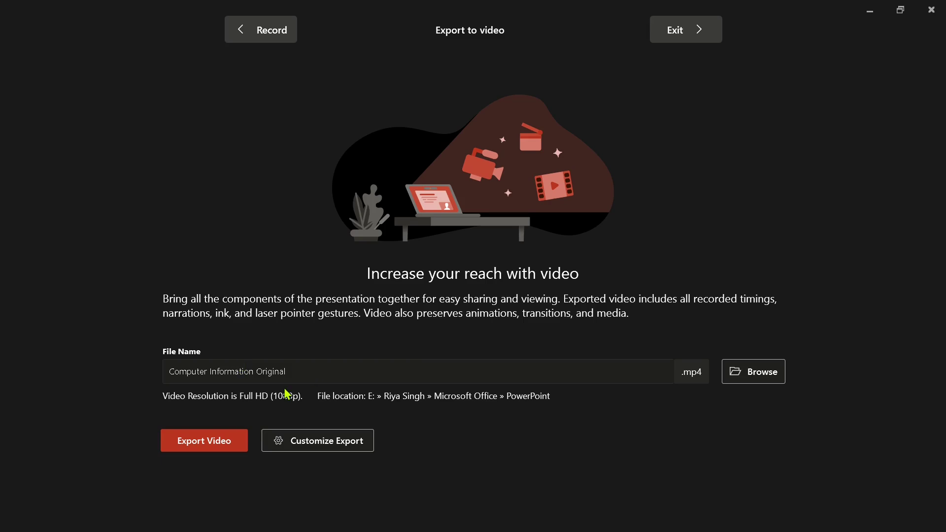
click(349, 442)
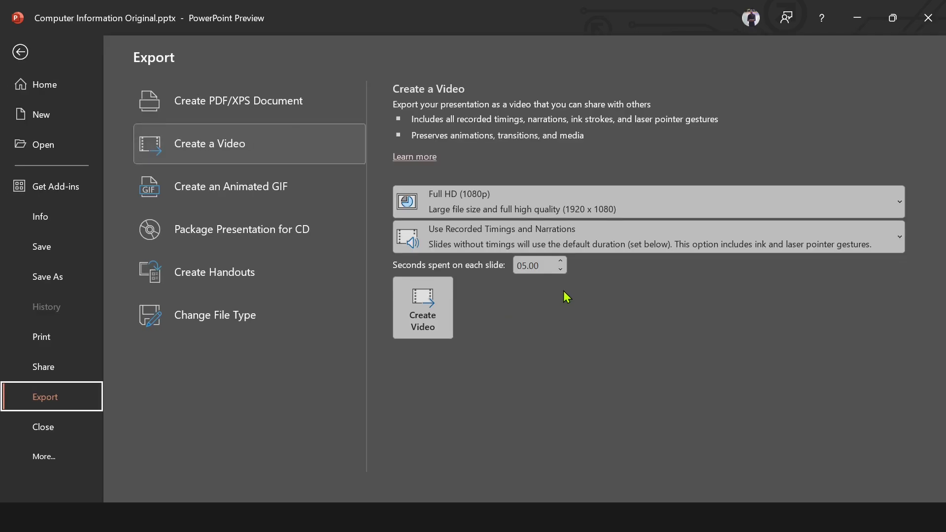
click(24, 57)
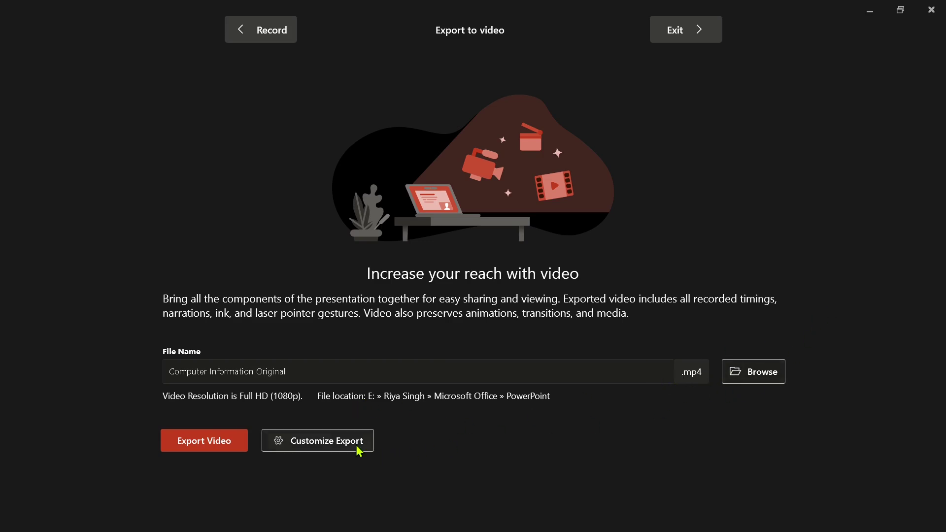
- Save the Full HD 'Computer Information Original.mp4' to the Desktop and start the export
click(751, 373)
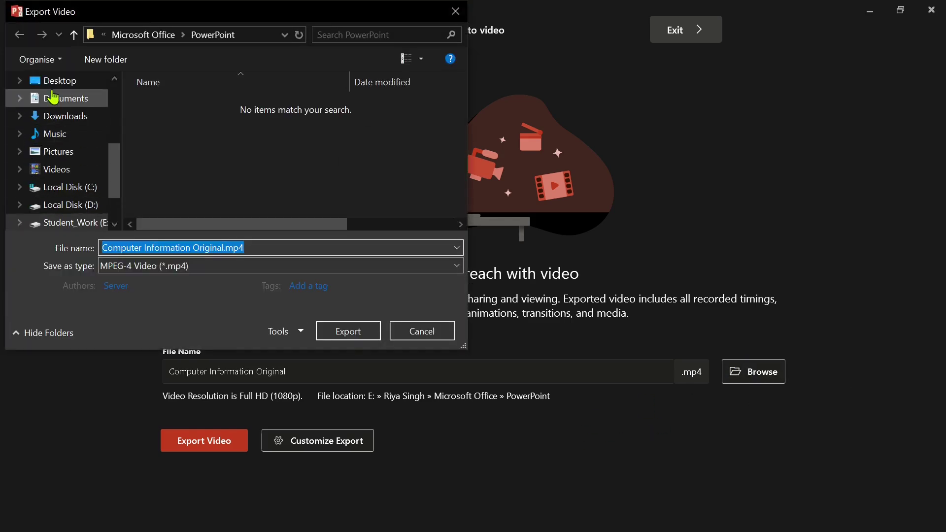
click(54, 88)
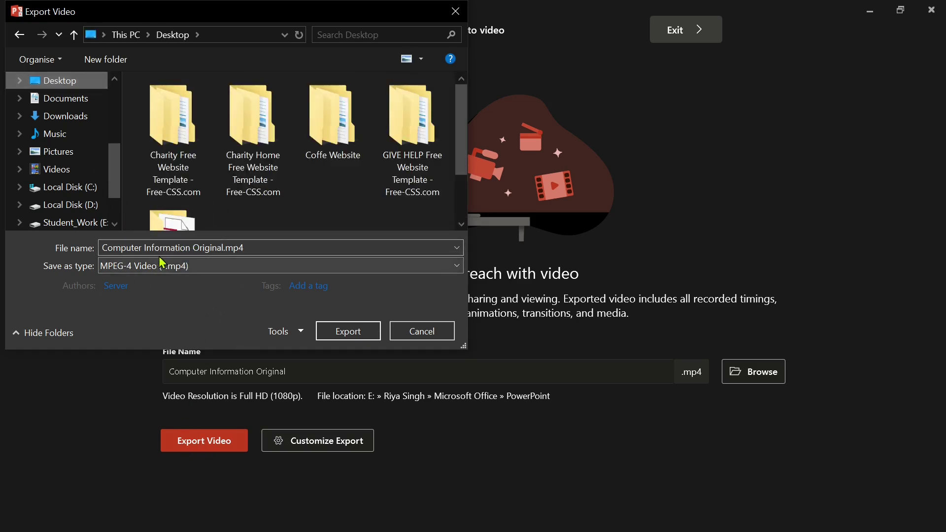
click(347, 338)
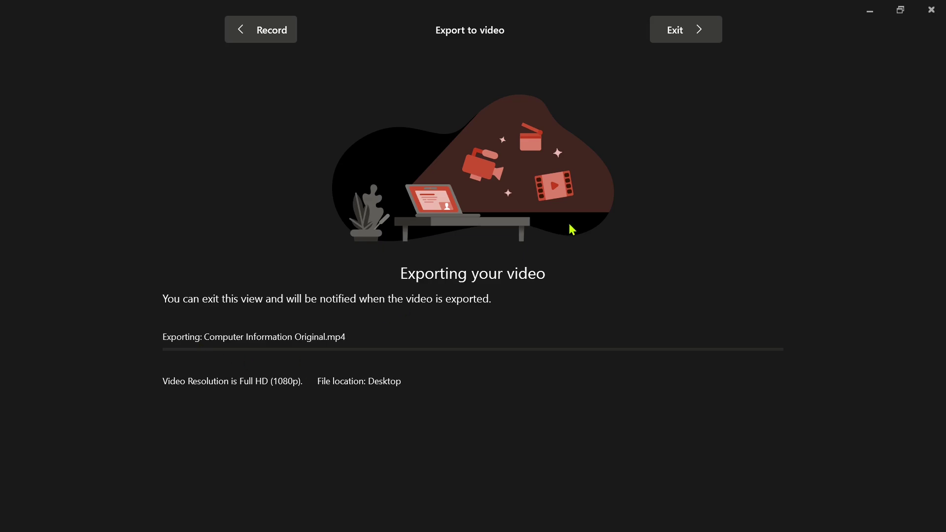
- Minimize PowerPoint, restore the export screen from the taskbar, and return to normal editing view
click(869, 11)
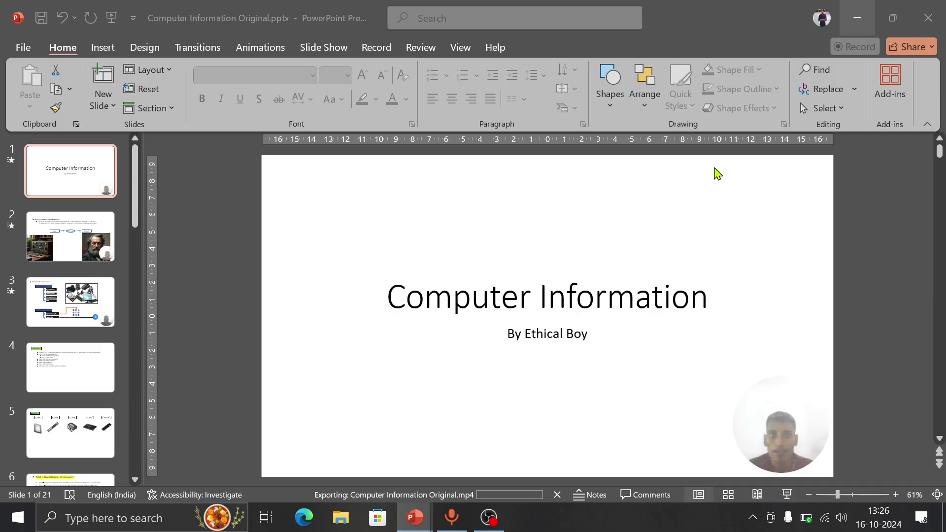
click(861, 15)
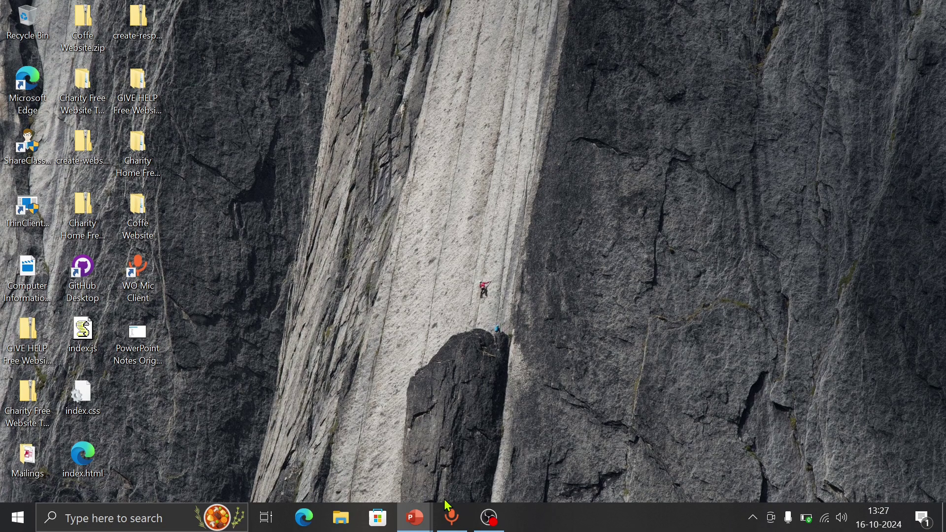
click(415, 518)
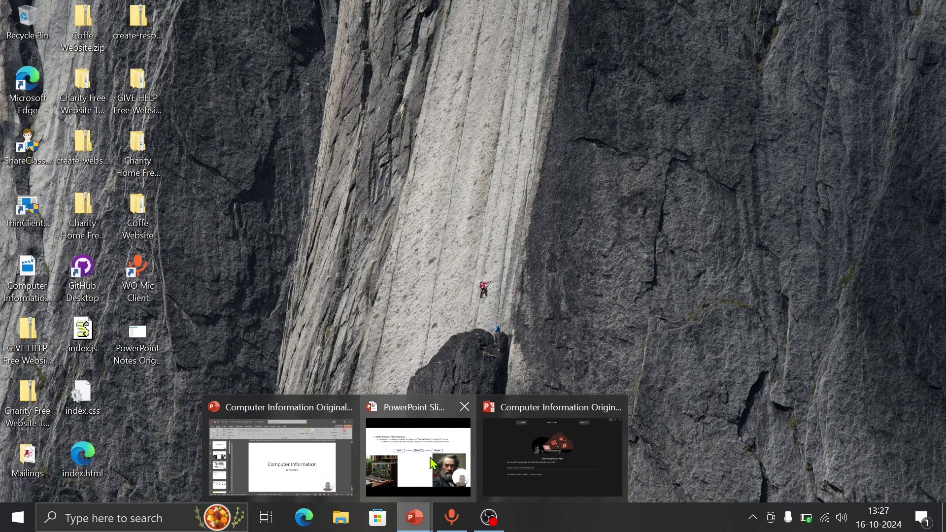
mouse_move(552, 448)
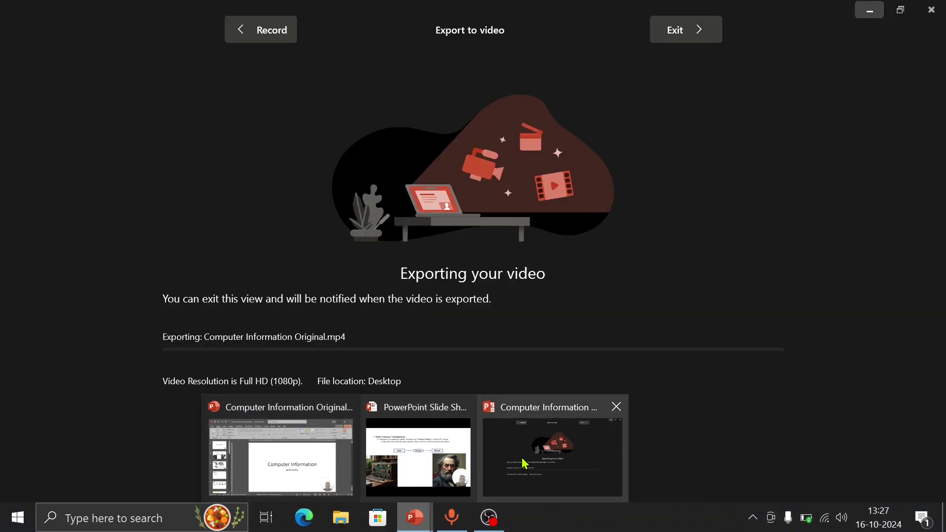
click(524, 463)
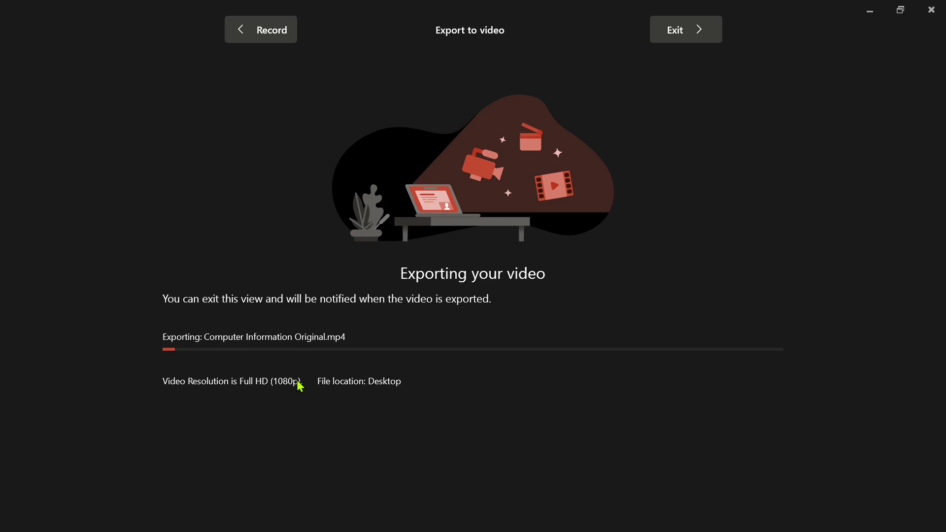
key(Escape)
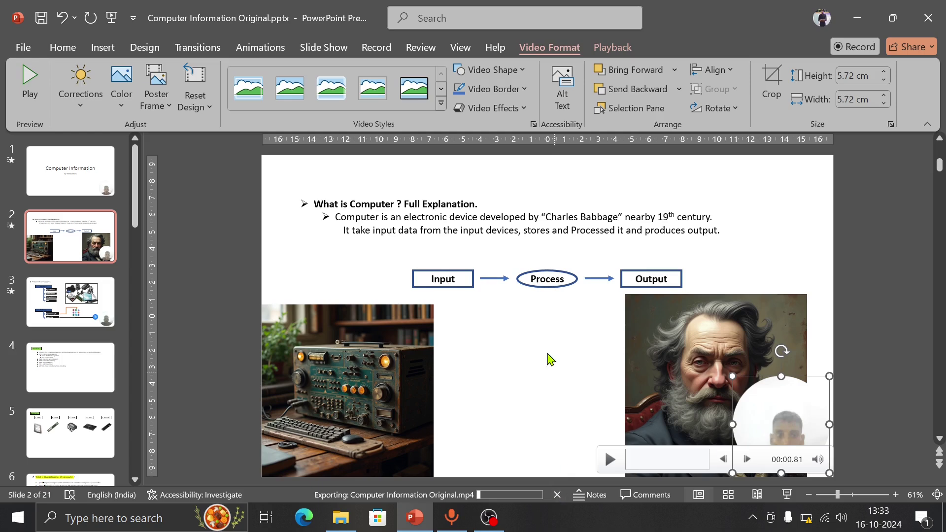
- Scrub through slide 2's webcam clip, check its Playback settings, then delete the clip
click(557, 498)
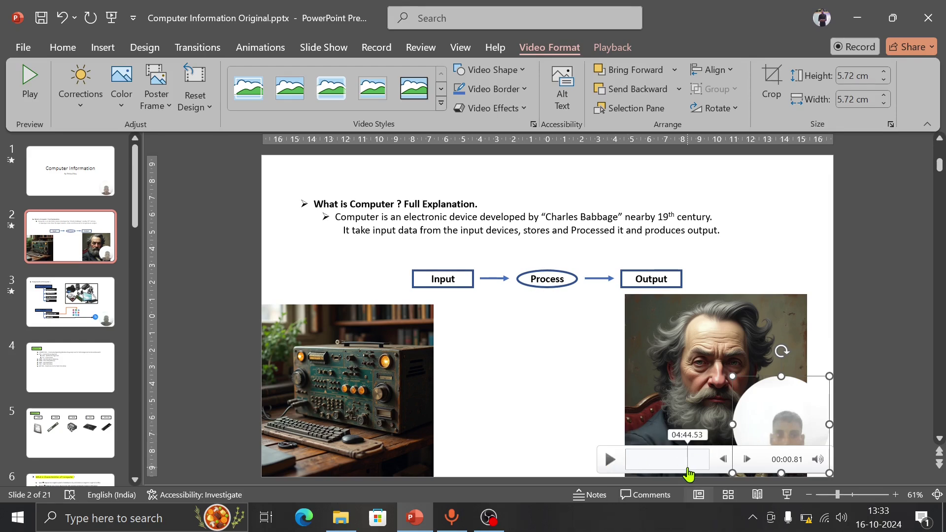
drag(690, 460, 627, 463)
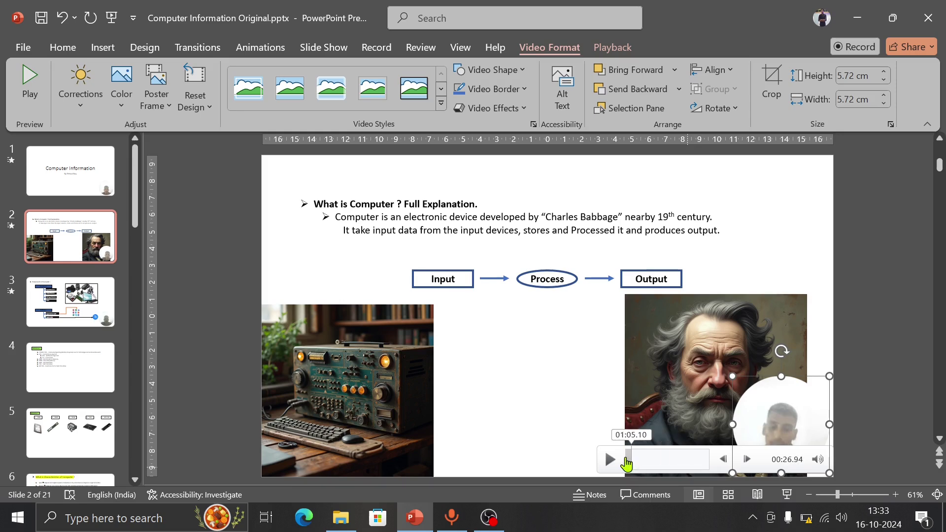
click(627, 461)
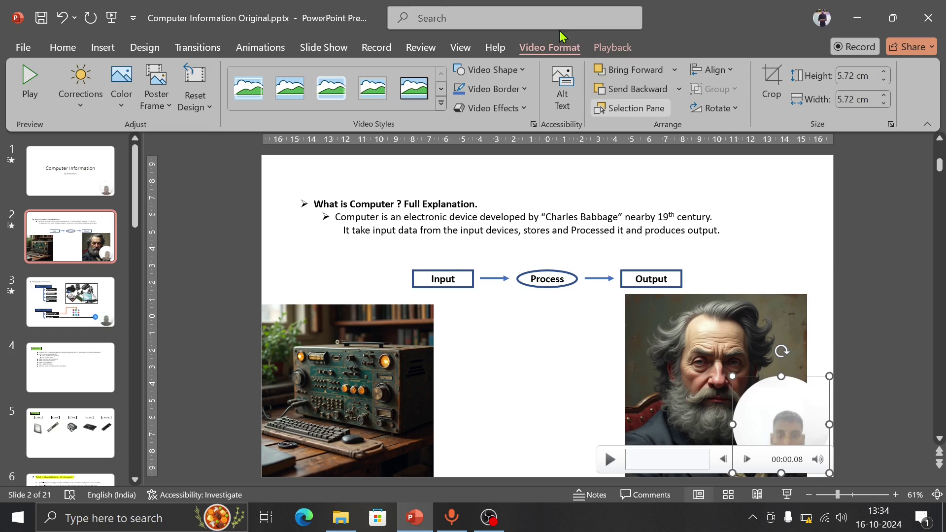
click(612, 48)
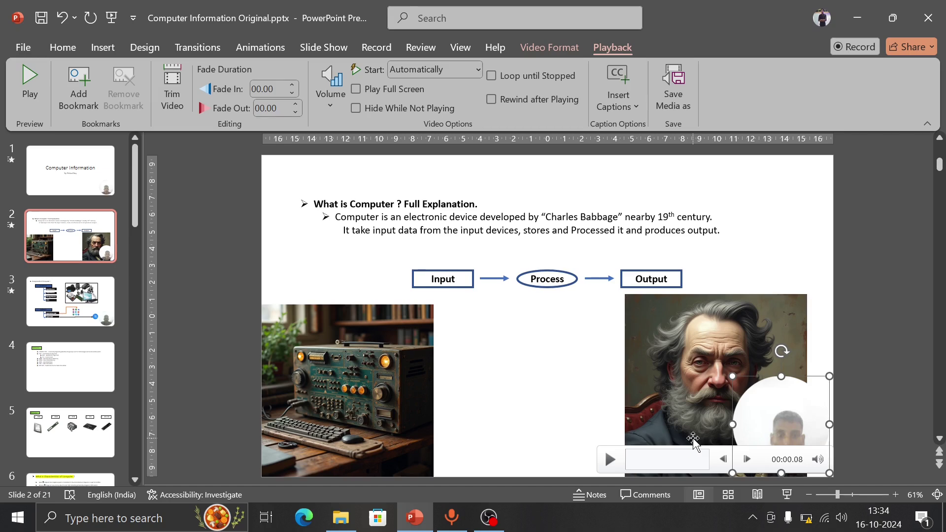
click(565, 345)
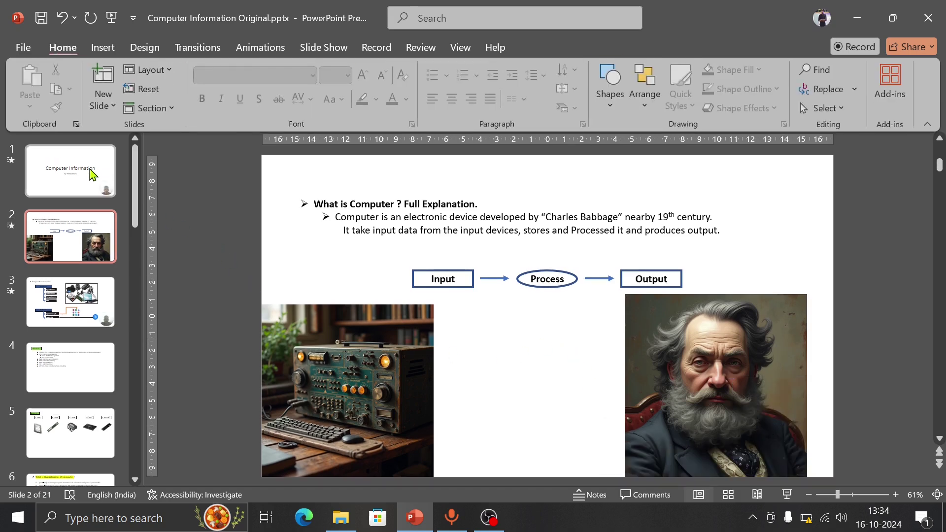
- Delete the webcam clips from slides 1 and 3, then return to the title slide
click(91, 174)
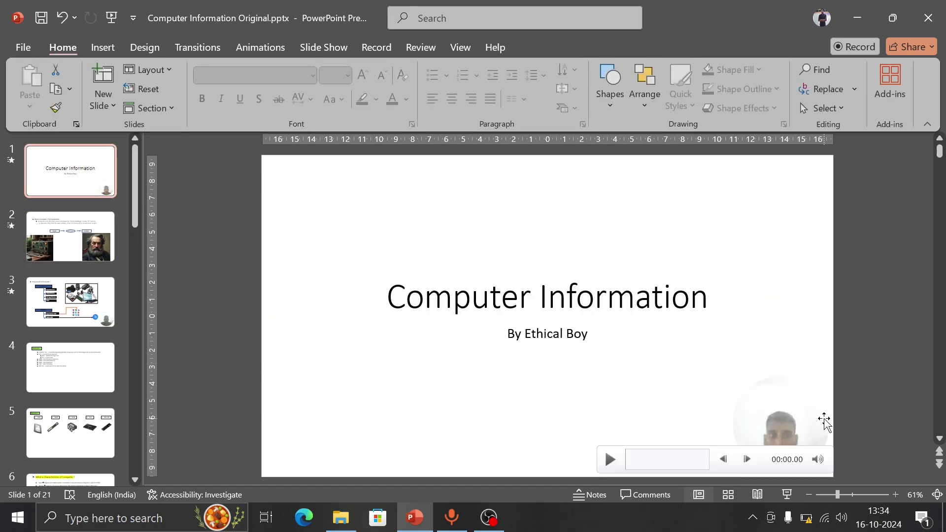
click(825, 419)
key(Delete)
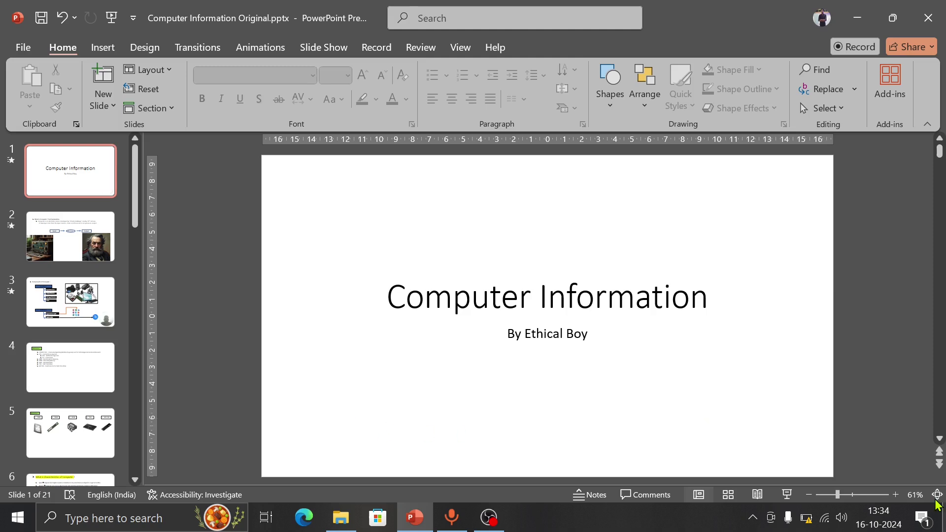
click(85, 321)
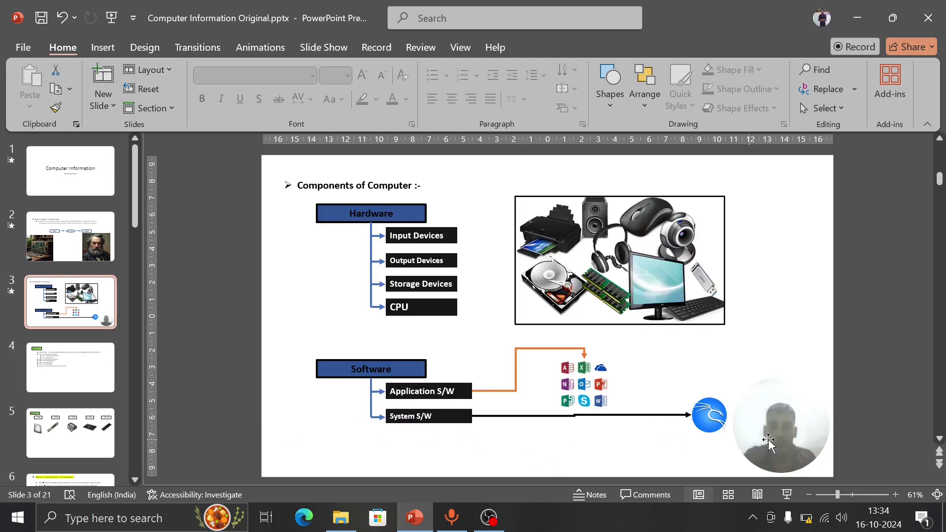
click(769, 440)
key(Delete)
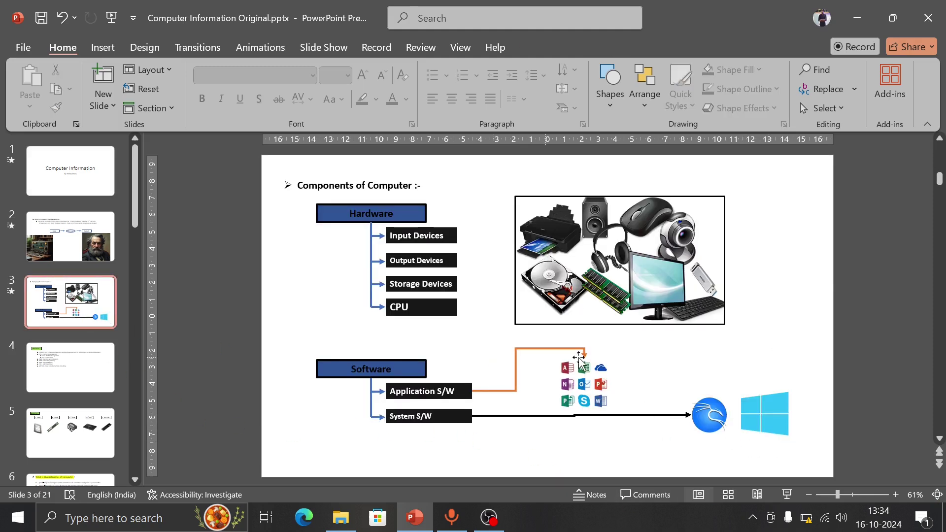
key(Home)
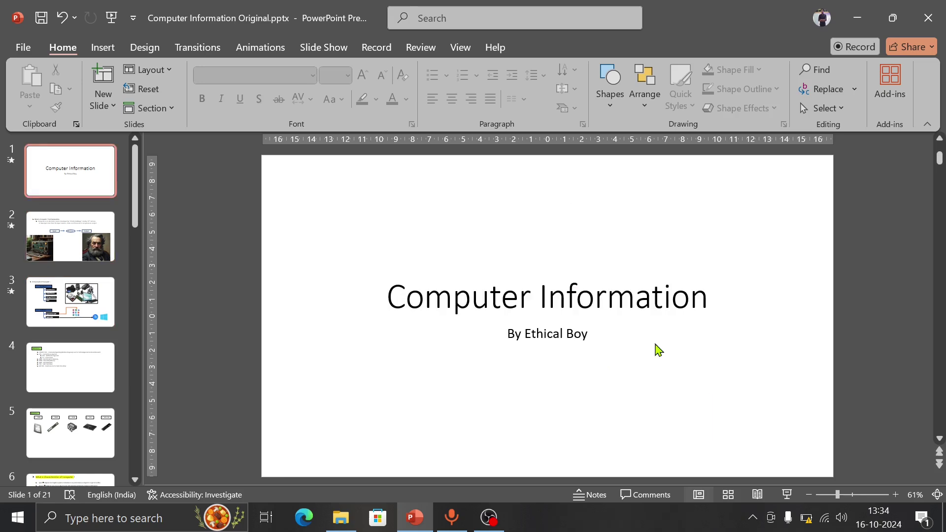